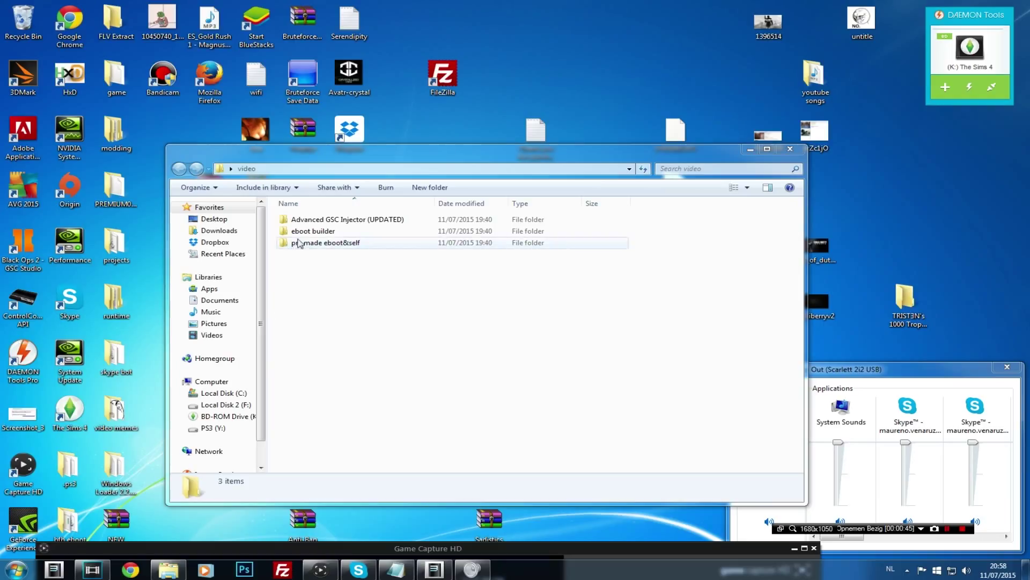
# - Open the eboot builder folder and launch the BO2 Eboot-Self Builder application
pyautogui.click(357, 333)
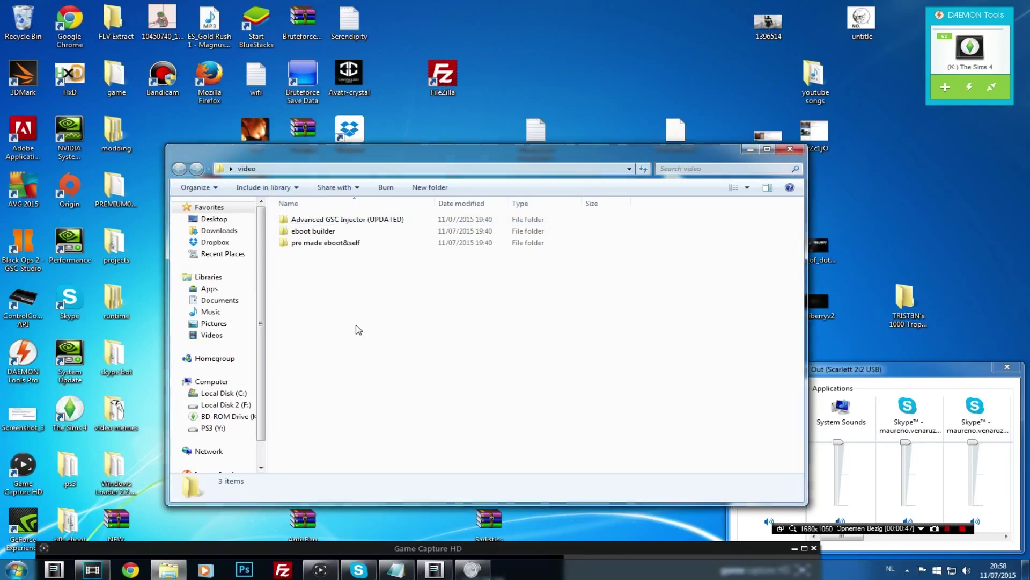
pyautogui.click(293, 243)
pyautogui.click(310, 304)
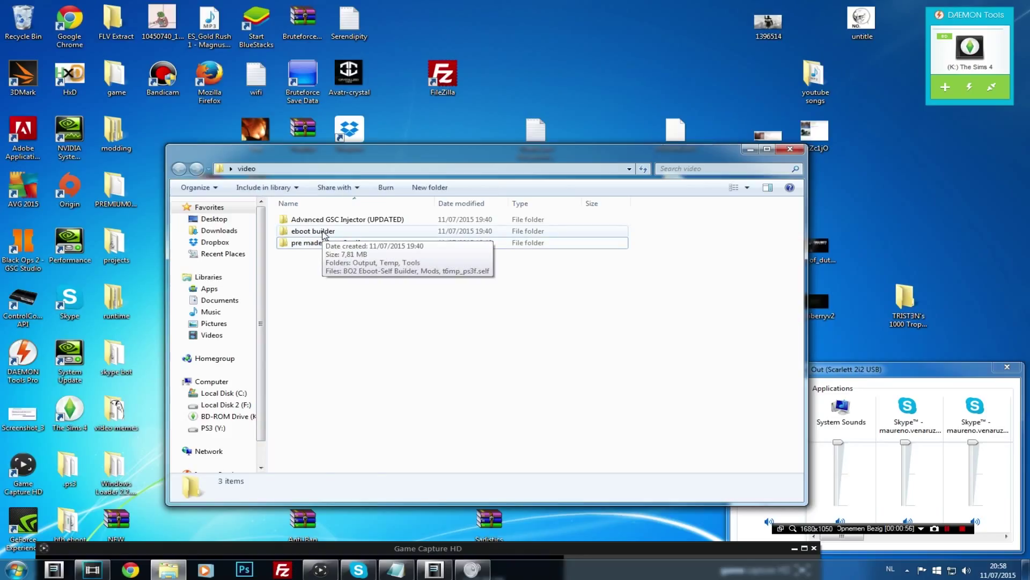
pyautogui.doubleClick(323, 232)
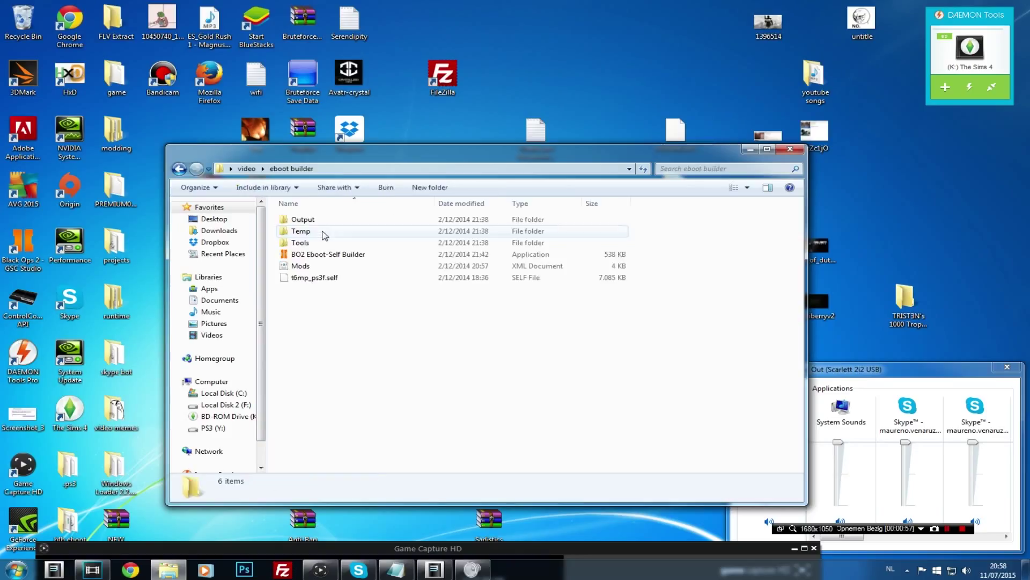
pyautogui.click(309, 256)
pyautogui.doubleClick(306, 259)
pyautogui.press('Return')
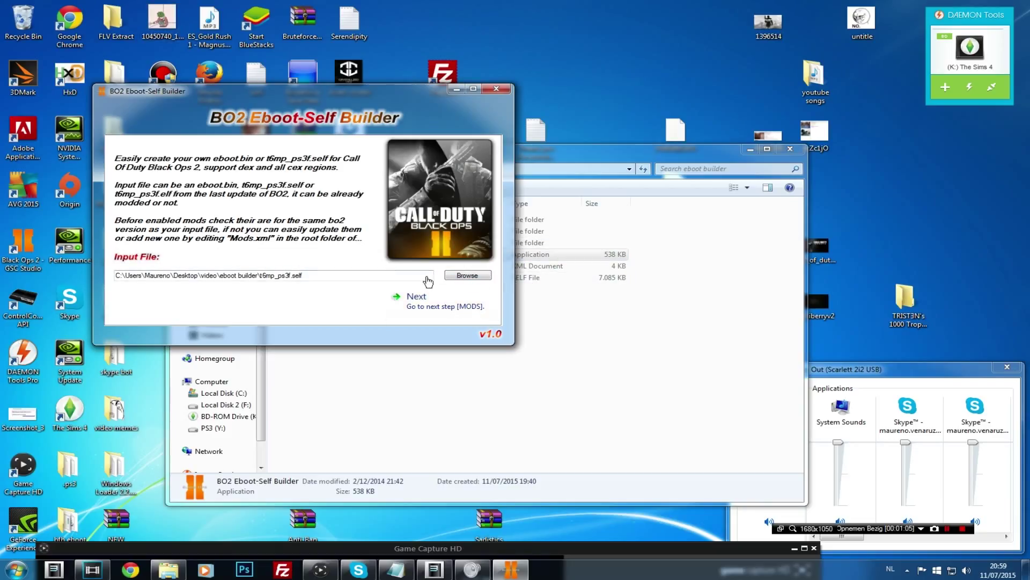
# - Keep the preset t6mp_ps3f.self input file and enable the Anti-Ban, Probation Bypass, No Recoil and Lazer mods
pyautogui.click(436, 306)
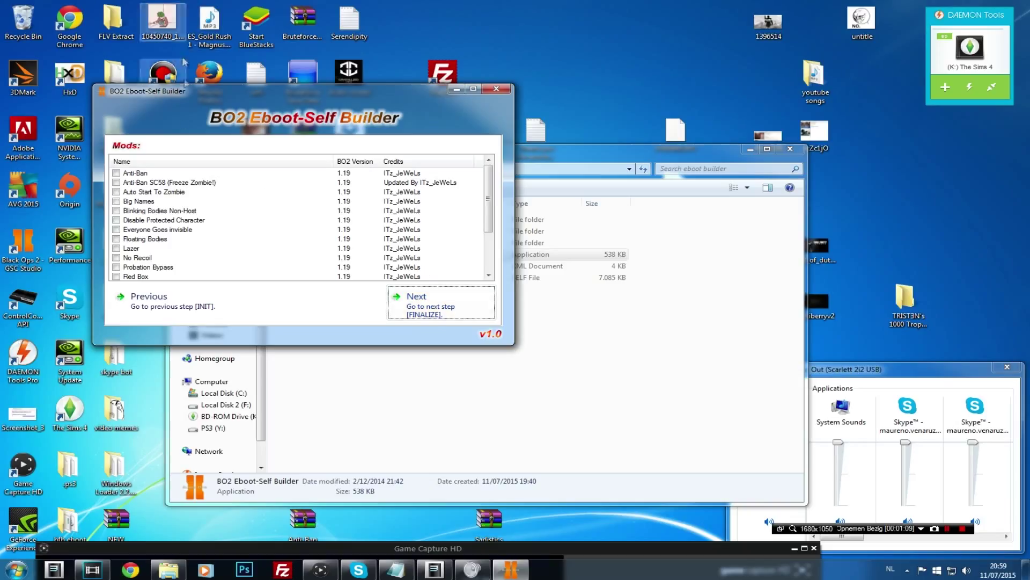
pyautogui.click(129, 175)
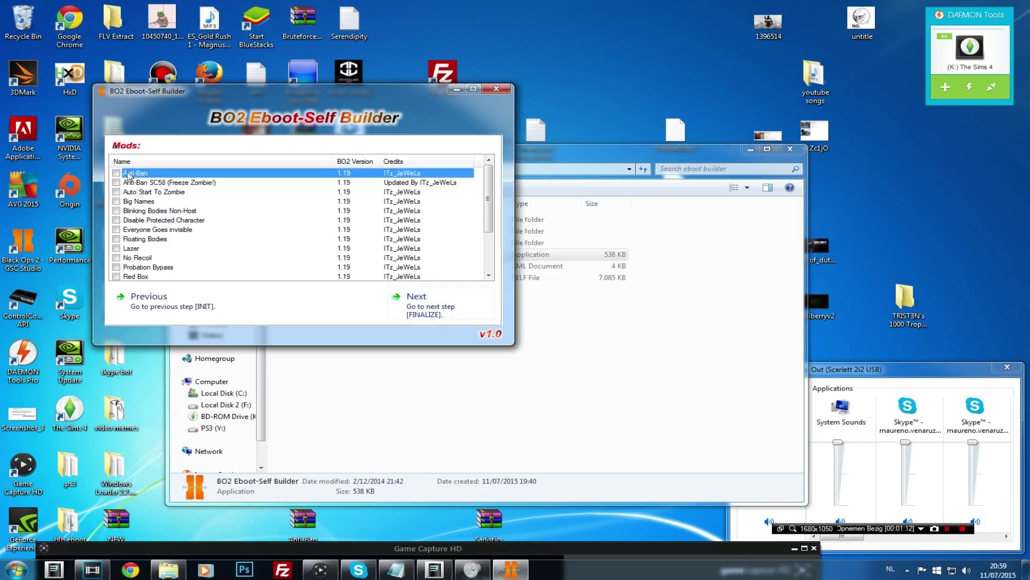
pyautogui.click(116, 173)
pyautogui.click(116, 267)
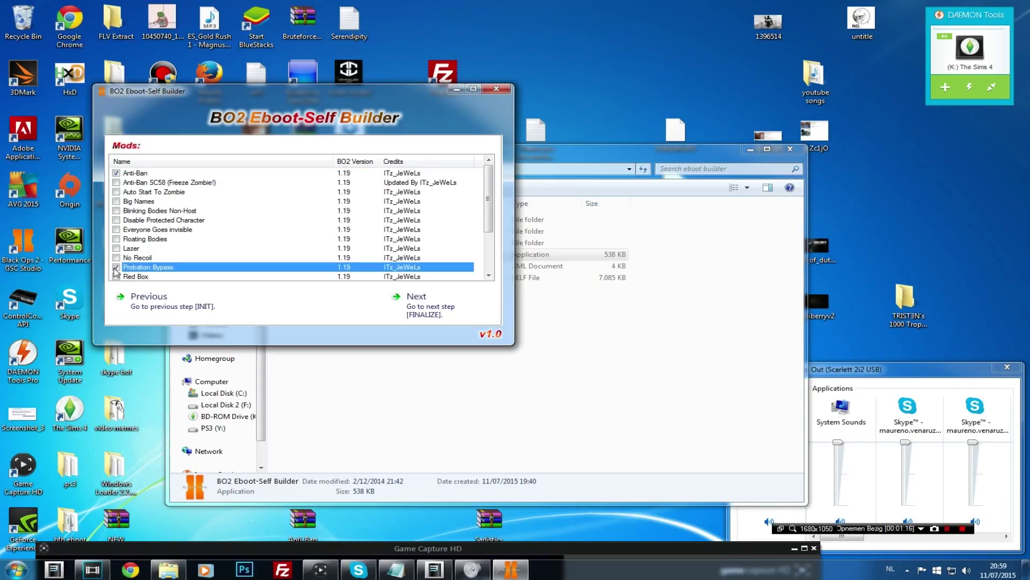
pyautogui.click(116, 267)
pyautogui.click(115, 267)
pyautogui.click(116, 257)
pyautogui.click(115, 248)
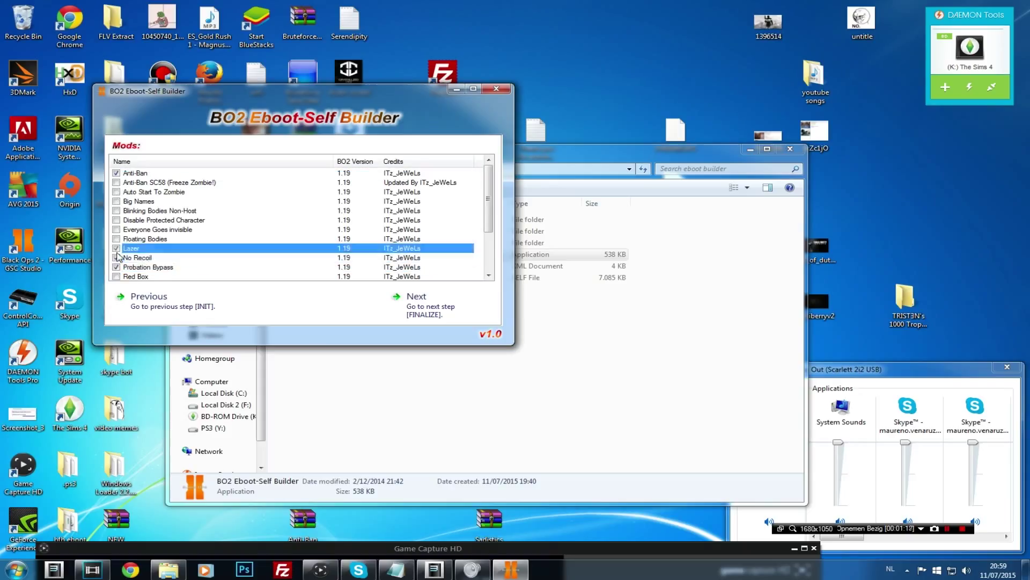
# - Enable the Super Steady Aim and VSAT mods, and proceed to the finalize stage
pyautogui.scroll(-1, 117, 252)
pyautogui.scroll(-1, 128, 265)
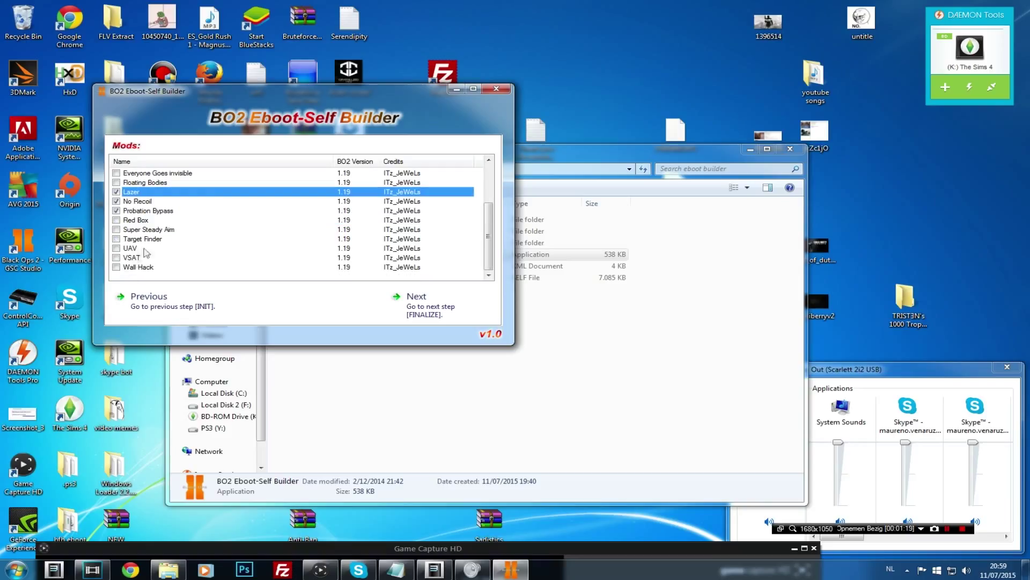
pyautogui.click(123, 230)
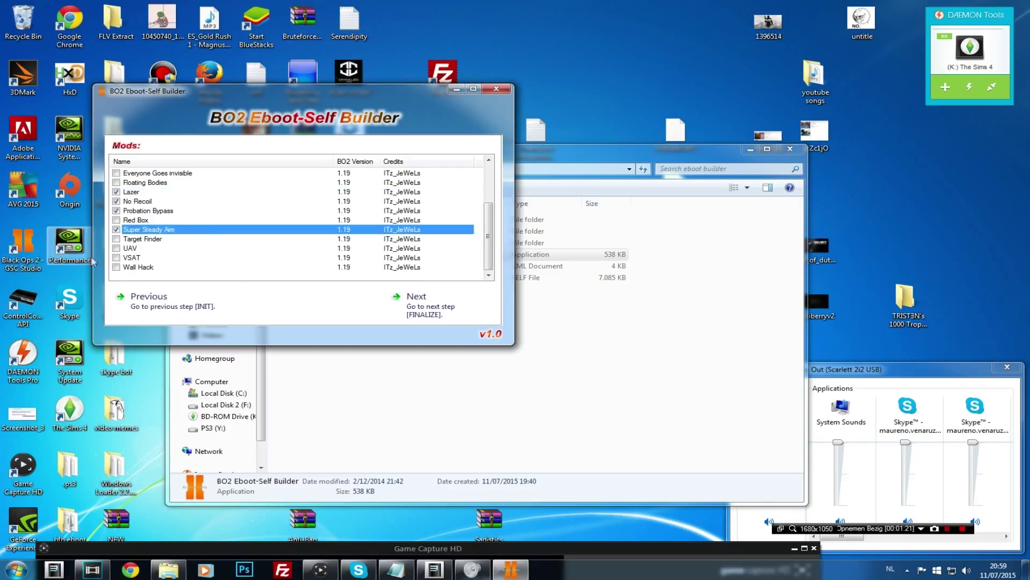
pyautogui.click(116, 258)
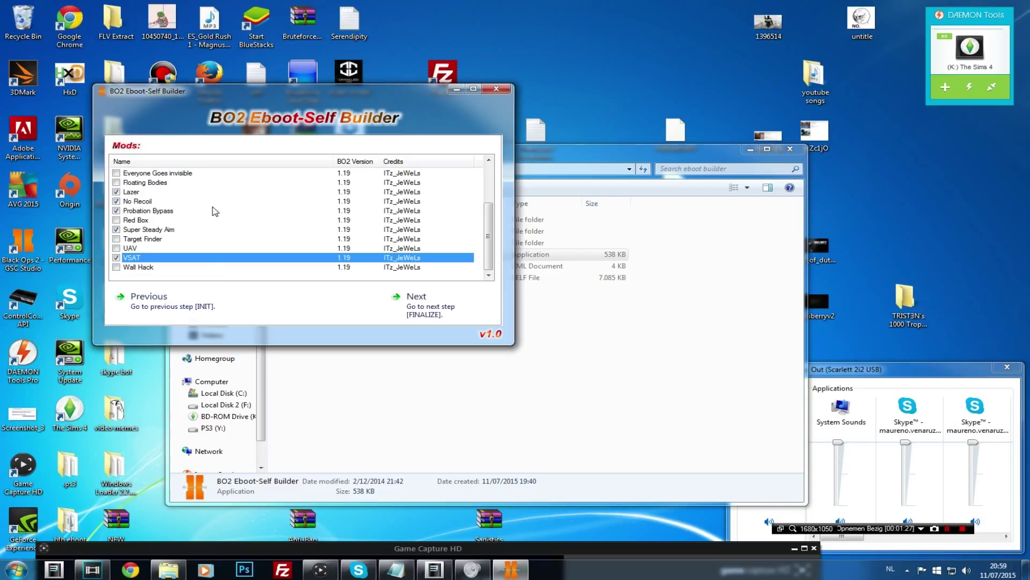
pyautogui.click(391, 299)
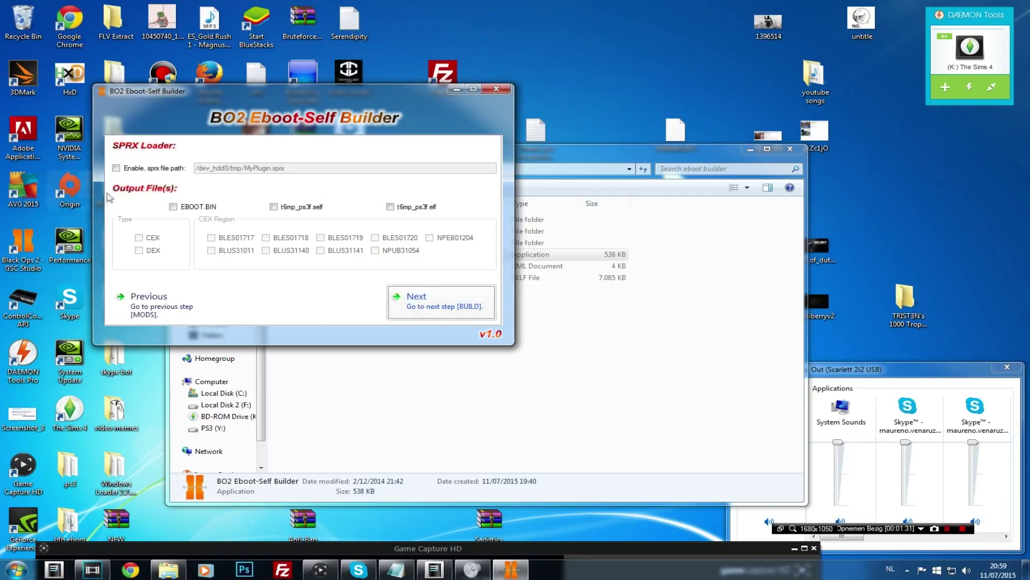
# - Enable the SPRX loader with the file path /dev_hdd0/tmp/BO2_GSC_Injector.sprx
pyautogui.click(127, 169)
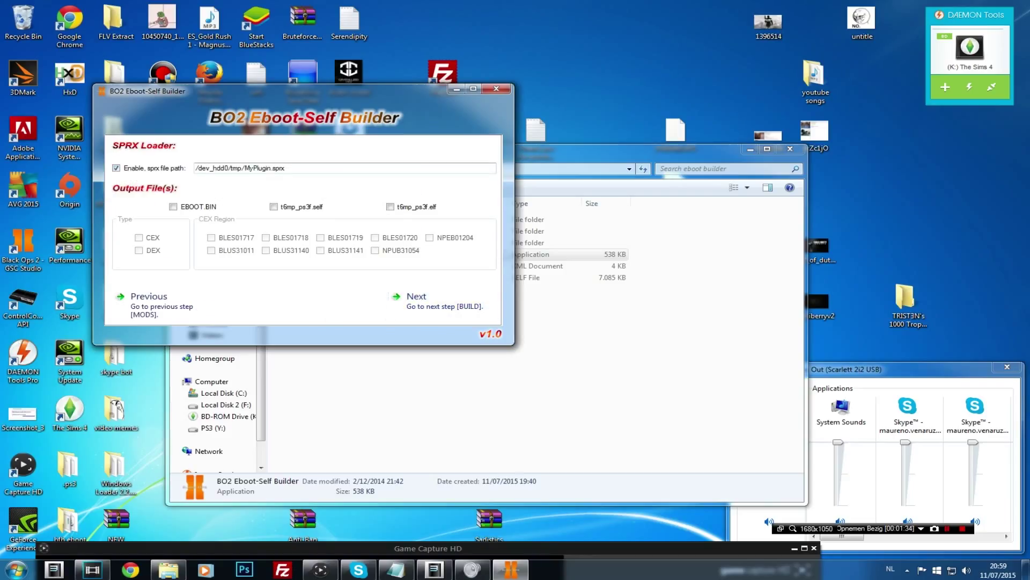
pyautogui.moveTo(285, 168); pyautogui.dragTo(227, 168)
pyautogui.write('BO2_GSC_Injector.sprx')
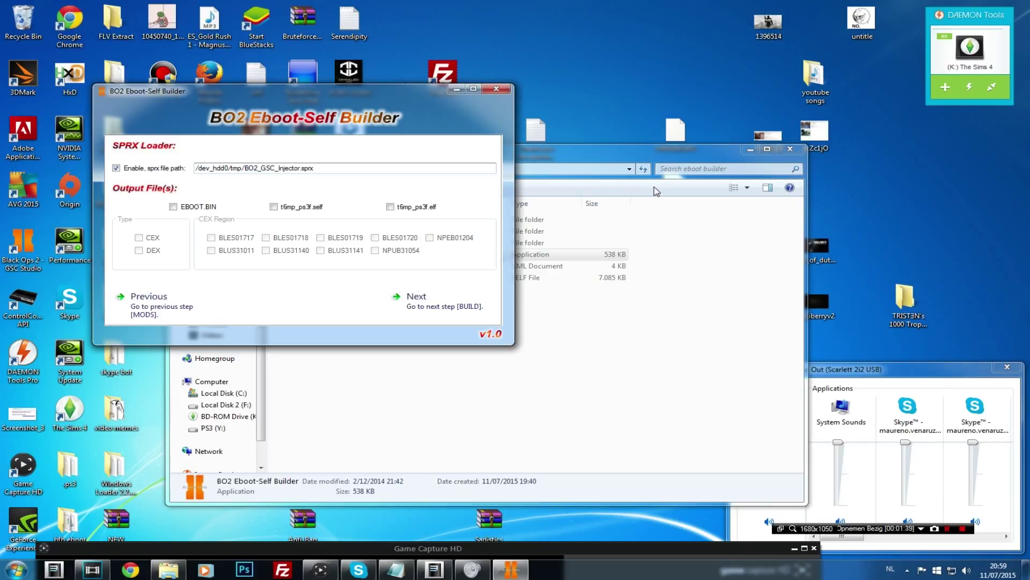
pyautogui.hotkey('shift', 'Left')
pyautogui.hotkey('shift', 'Left')
pyautogui.hotkey('shift', 'Left')
pyautogui.hotkey('shift', 'Left')
pyautogui.hotkey('shift', 'Left')
pyautogui.hotkey('shift', 'Left')
pyautogui.hotkey('shift', 'Left')
pyautogui.hotkey('shift', 'Left')
pyautogui.hotkey('shift', 'Left')
pyautogui.hotkey('shift', 'Left')
pyautogui.hotkey('shift', 'Left')
pyautogui.hotkey('shift', 'Left')
pyautogui.hotkey('shift', 'Left')
pyautogui.hotkey('shift', 'Left')
pyautogui.hotkey('shift', 'Left')
pyautogui.hotkey('shift', 'Left')
pyautogui.hotkey('shift', 'Left')
pyautogui.hotkey('shift', 'Left')
pyautogui.hotkey('shift', 'Left')
pyautogui.hotkey('shift', 'Left')
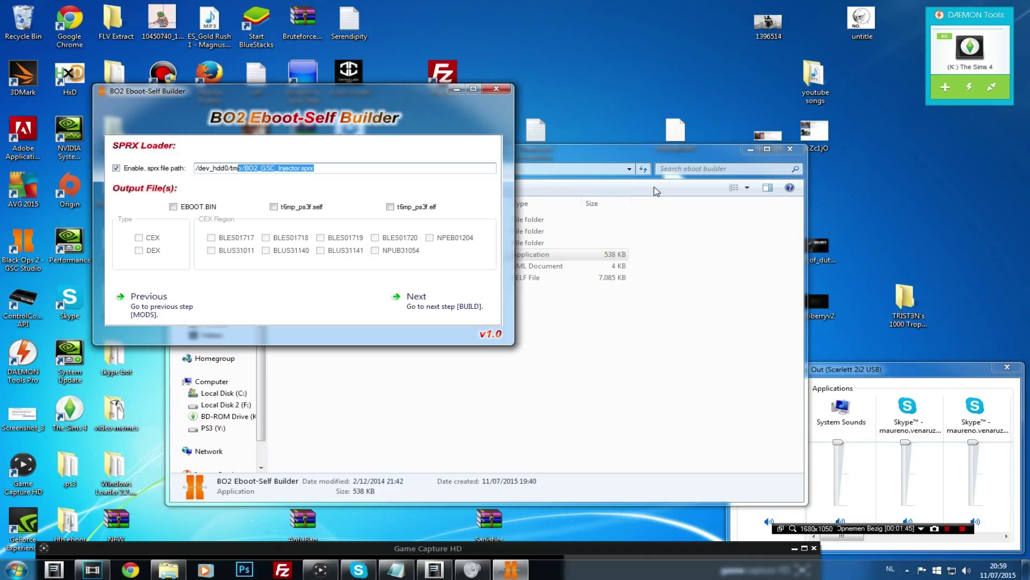
pyautogui.press('Left')
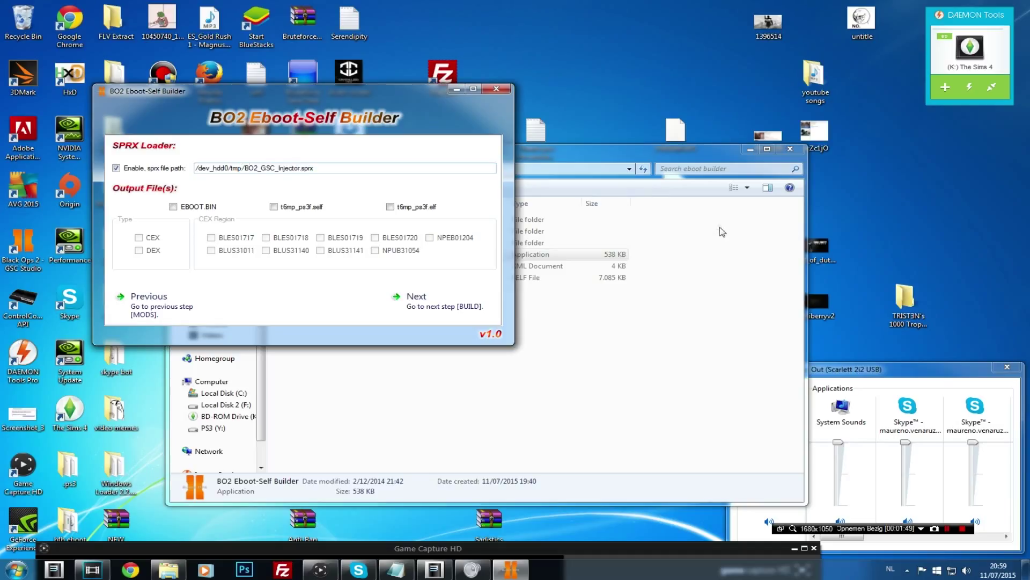
# - Choose EBOOT.BIN and t6mp_ps3f.self as output files of type DEX, and build the modded files
pyautogui.click(172, 207)
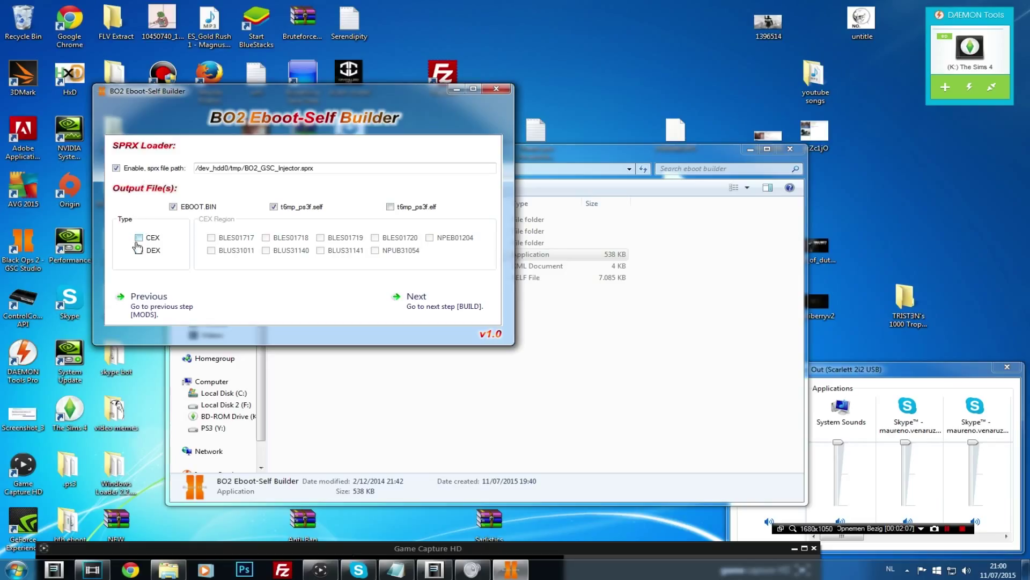
pyautogui.click(139, 251)
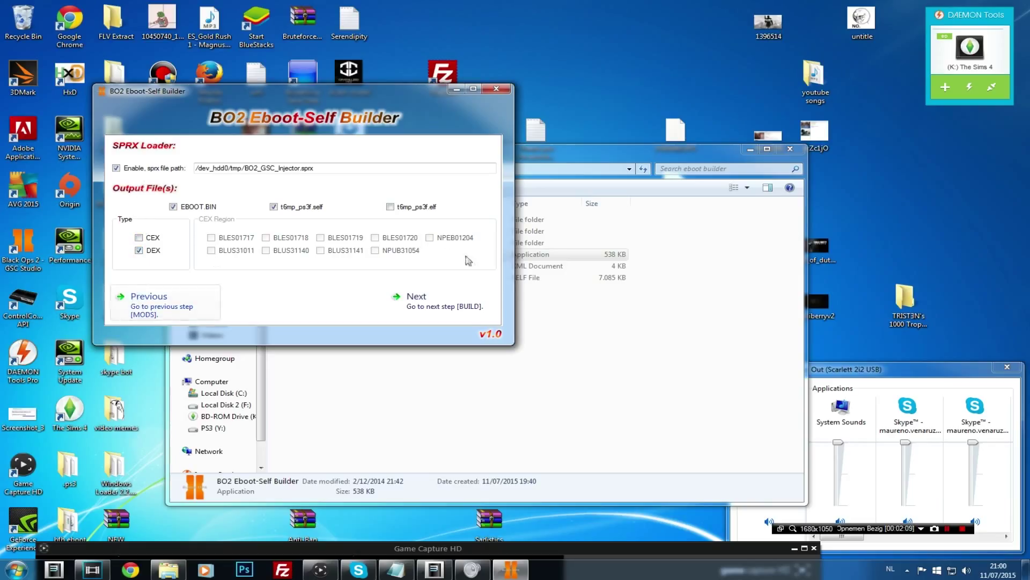
pyautogui.click(466, 311)
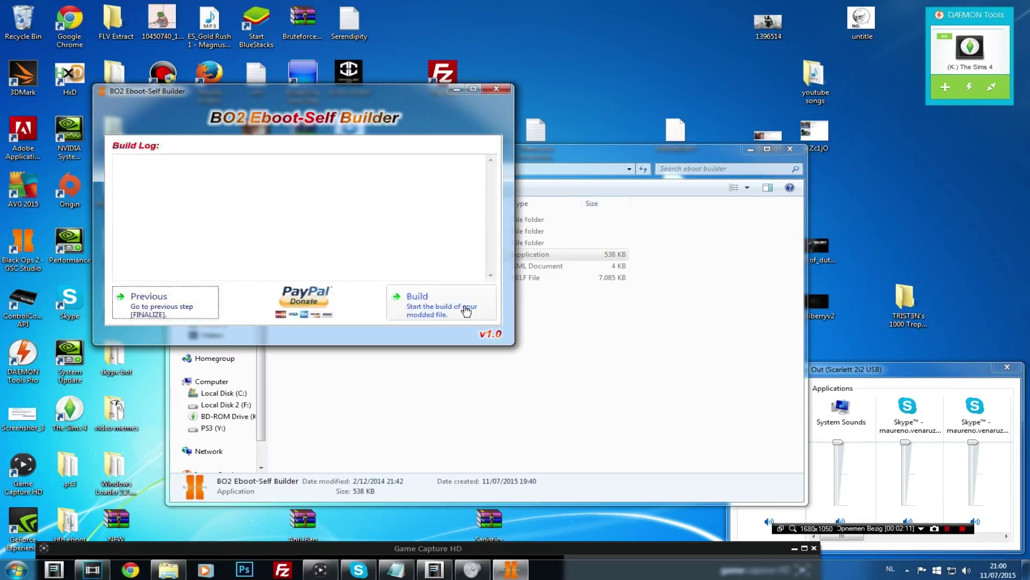
pyautogui.click(466, 310)
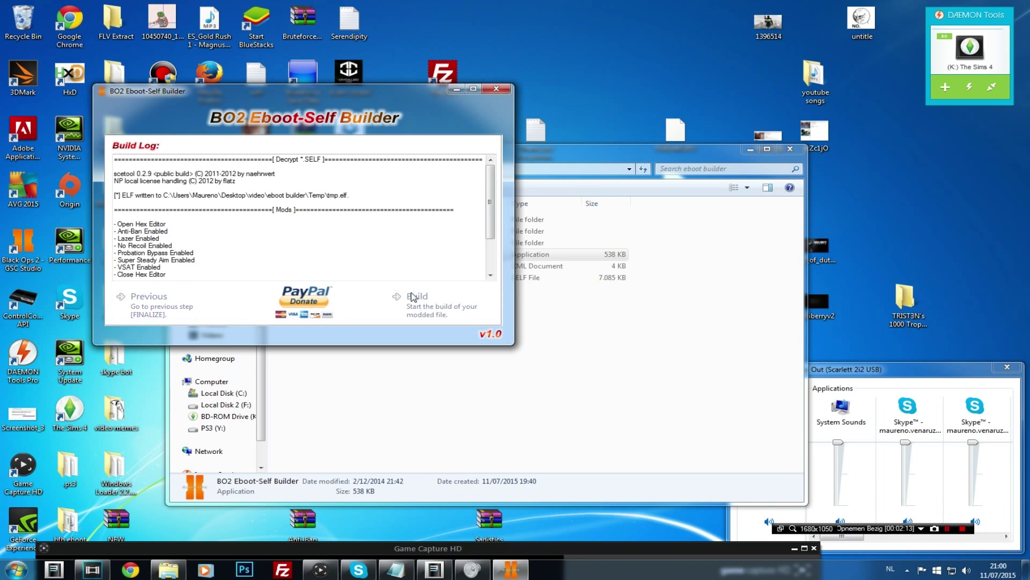
pyautogui.moveTo(375, 324); pyautogui.dragTo(340, 210)
pyautogui.click(594, 314)
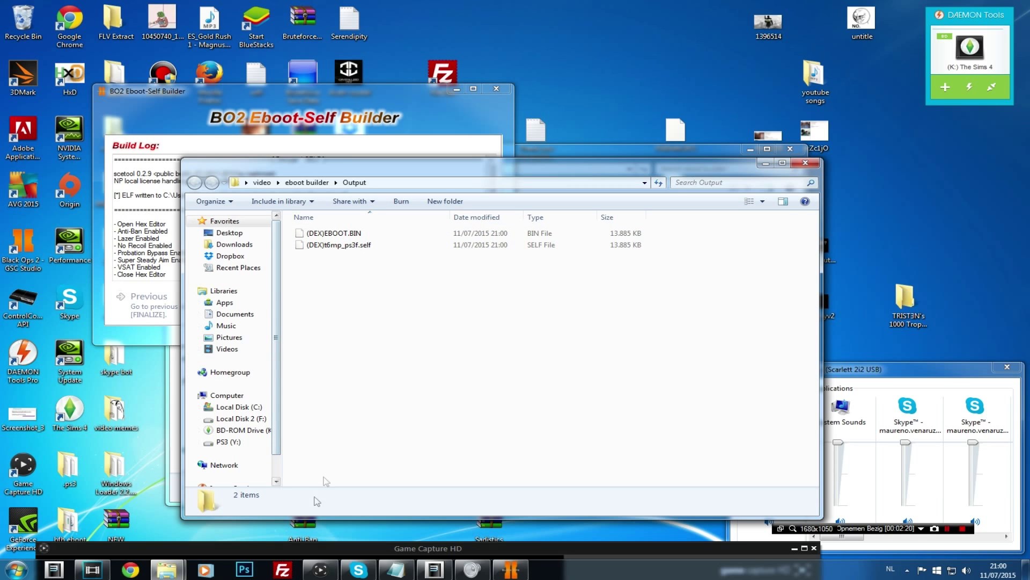
pyautogui.click(325, 549)
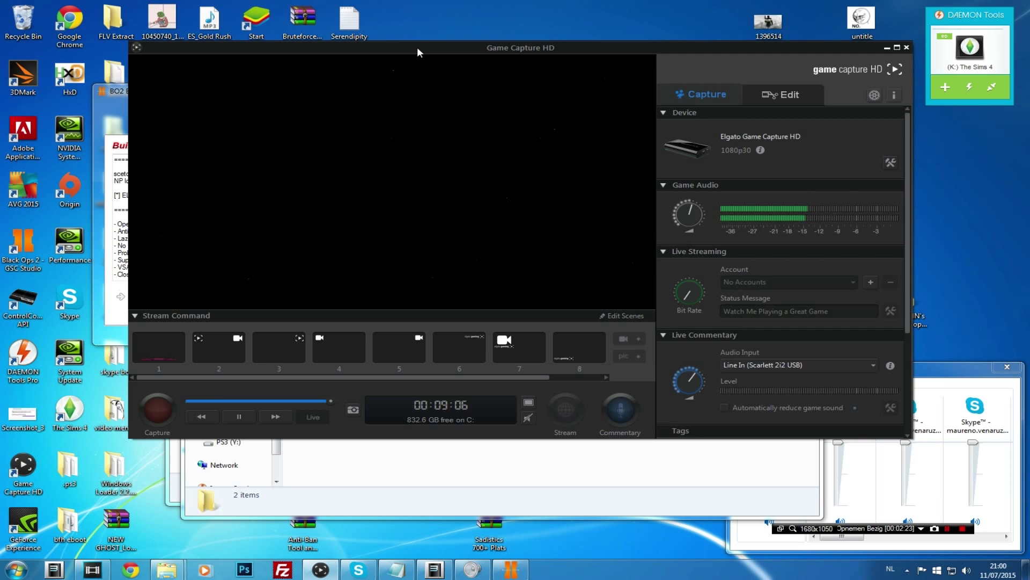
pyautogui.click(429, 47)
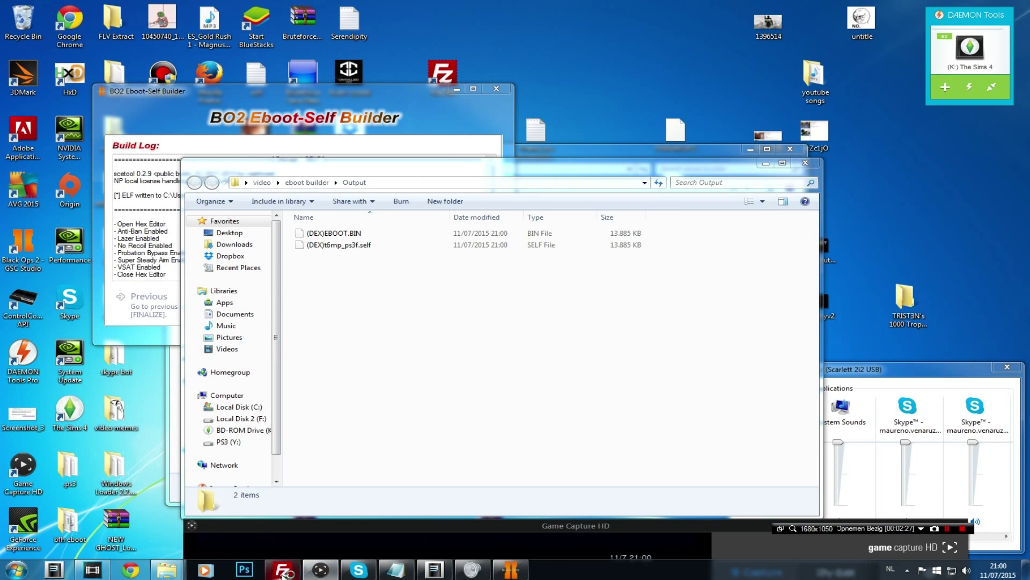
# - Switch to FileZilla and connect to the console at host 192.168.1.160
pyautogui.click(283, 570)
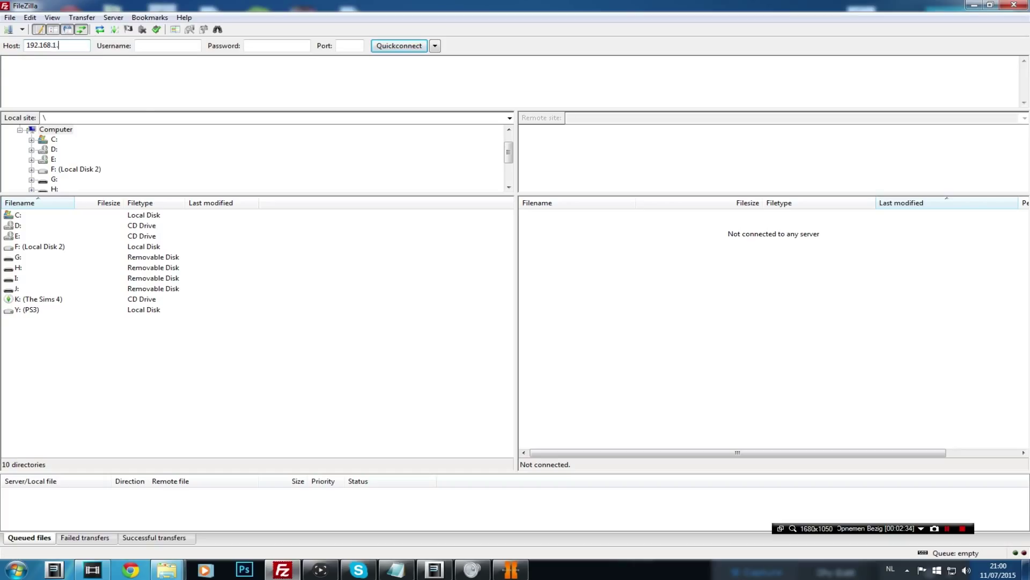
pyautogui.write('0')
pyautogui.press('Return')
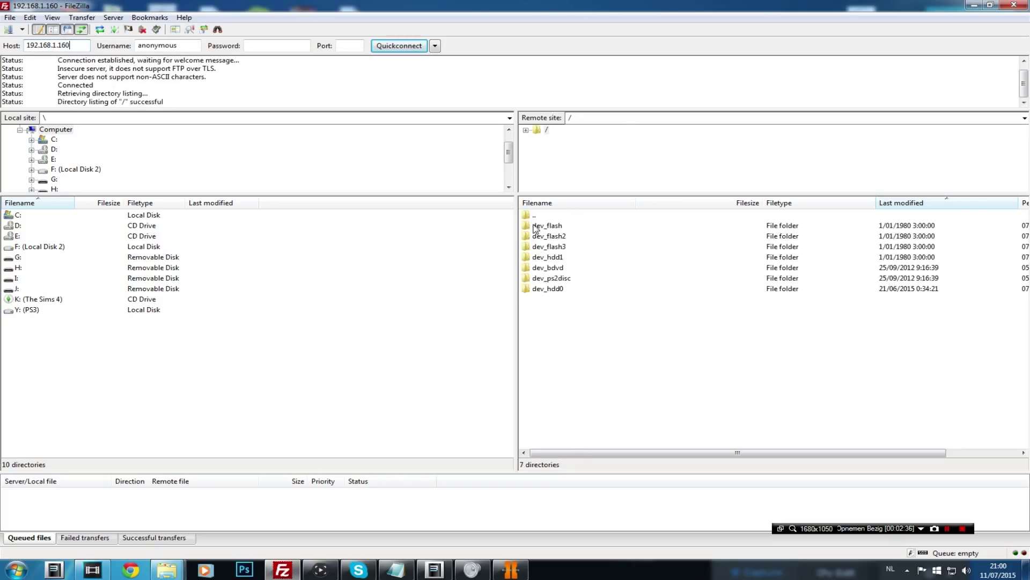
# - Open the remote folder /dev_hdd0/game/BLES01717/USRDIR on the console
pyautogui.doubleClick(547, 289)
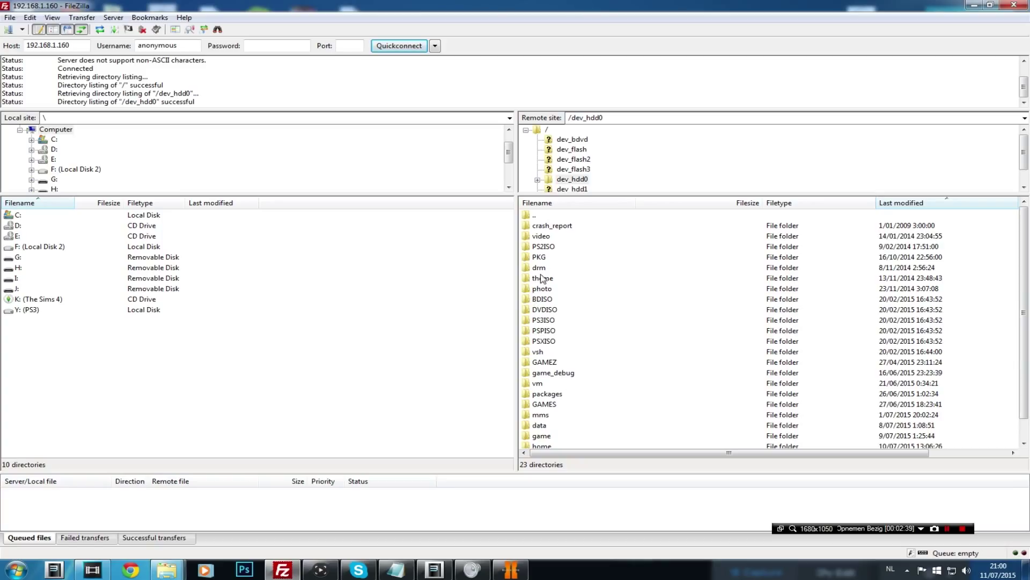
pyautogui.doubleClick(540, 435)
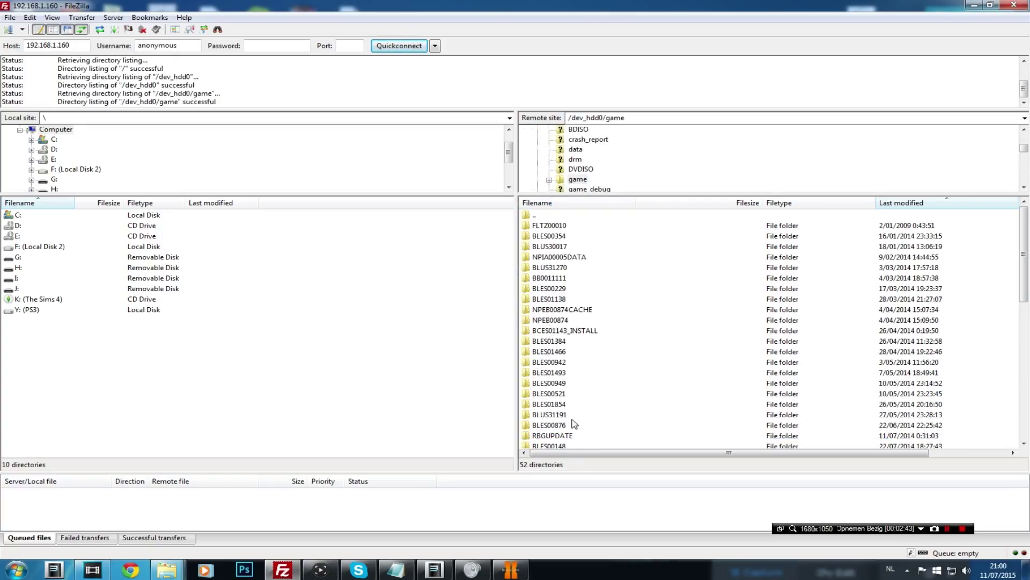
pyautogui.click(653, 117)
pyautogui.press('End')
pyautogui.press('Return')
pyautogui.doubleClick(540, 237)
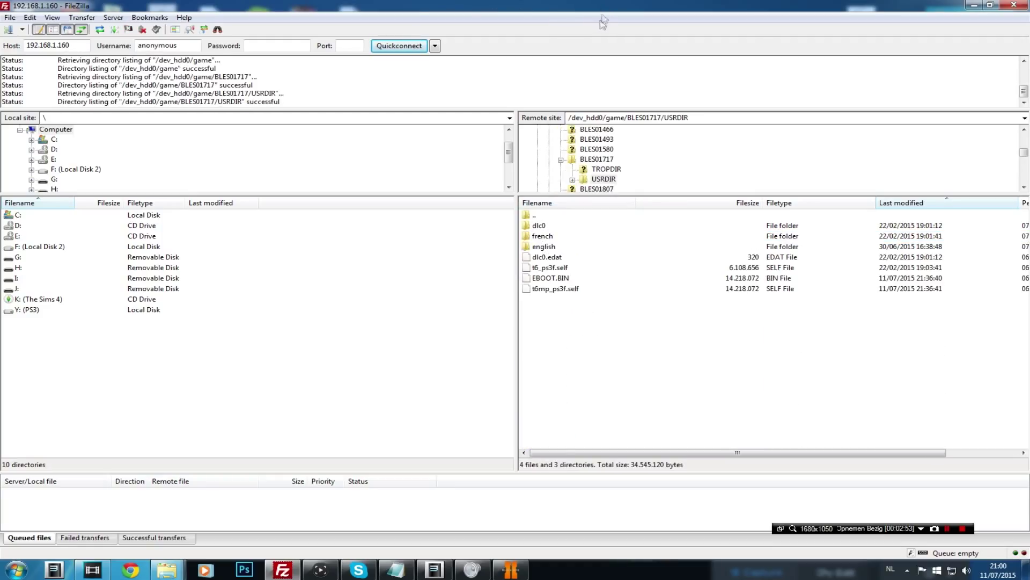
pyautogui.moveTo(650, 322)
pyautogui.mouseDown()
pyautogui.moveTo(614, 246)
pyautogui.moveTo(635, 328)
pyautogui.mouseUp()
# - Upload (DEX)EBOOT.BIN and (DEX)t6mp_ps3f.self from the builder's Output folder to the remote USRDIR folder
pyautogui.moveTo(166, 570)
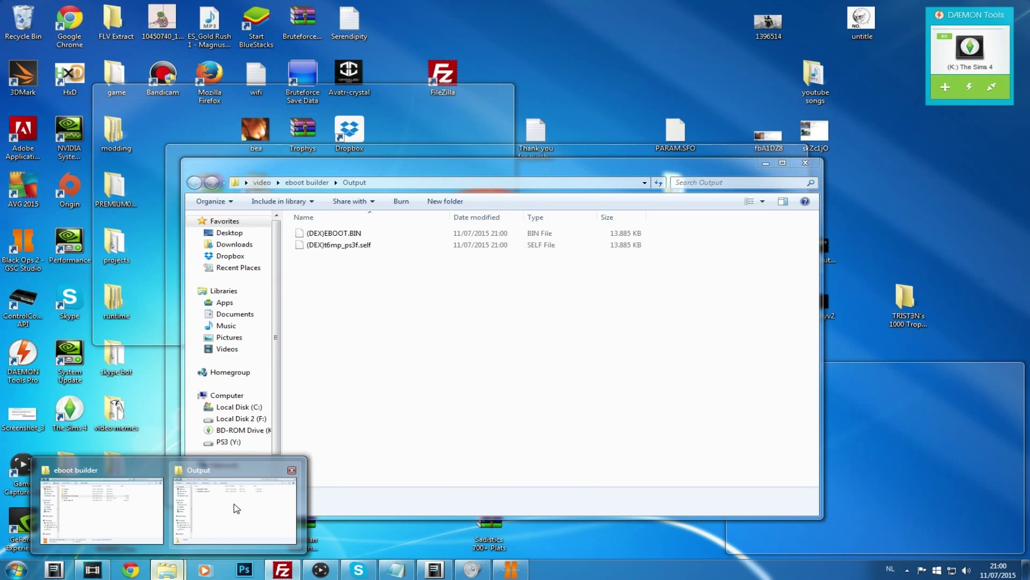
pyautogui.click(234, 507)
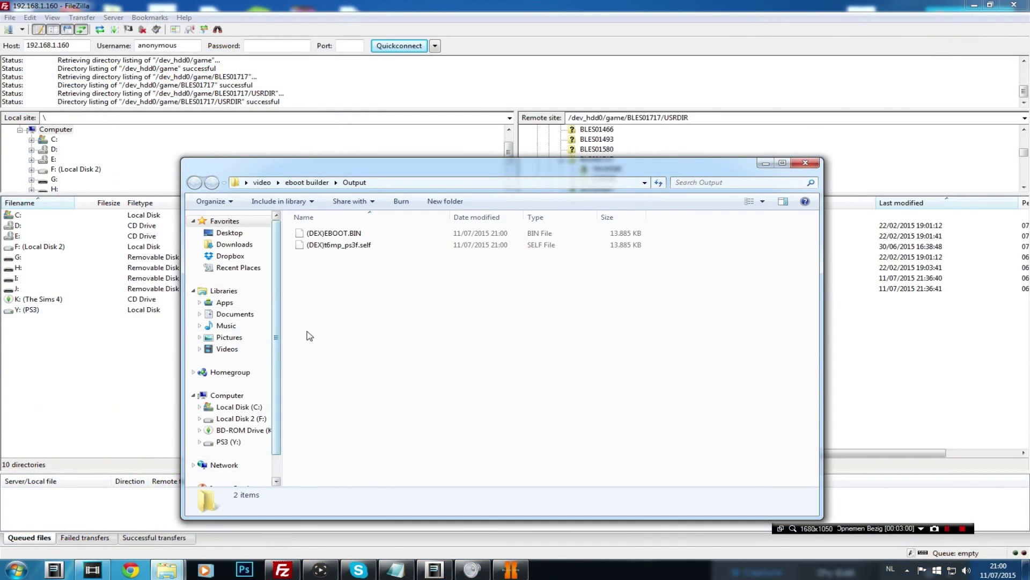
pyautogui.moveTo(308, 336); pyautogui.dragTo(863, 365)
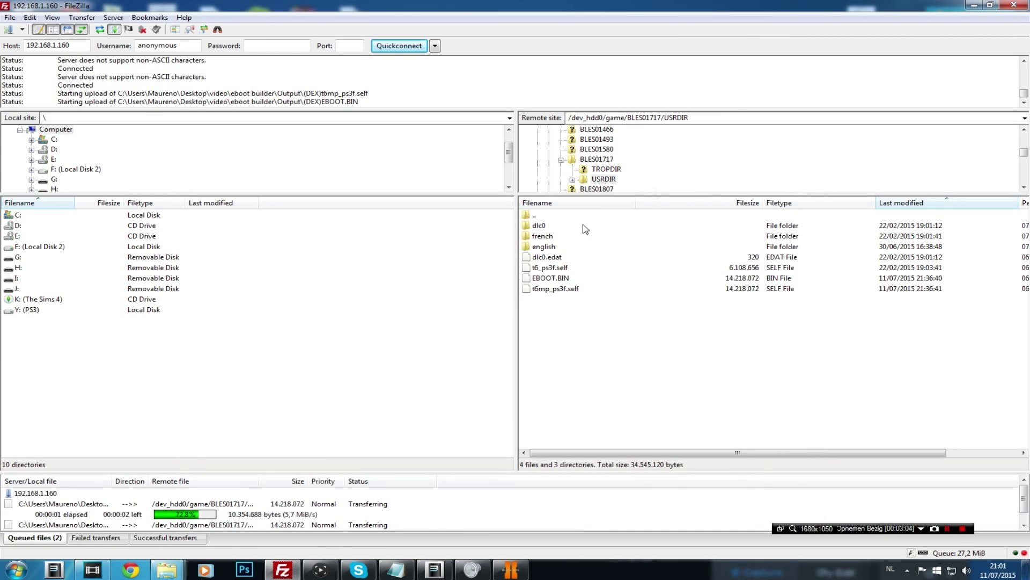
# - Delete the old EBOOT.BIN and t6mp_ps3f.self files from the remote USRDIR folder
pyautogui.click(546, 278)
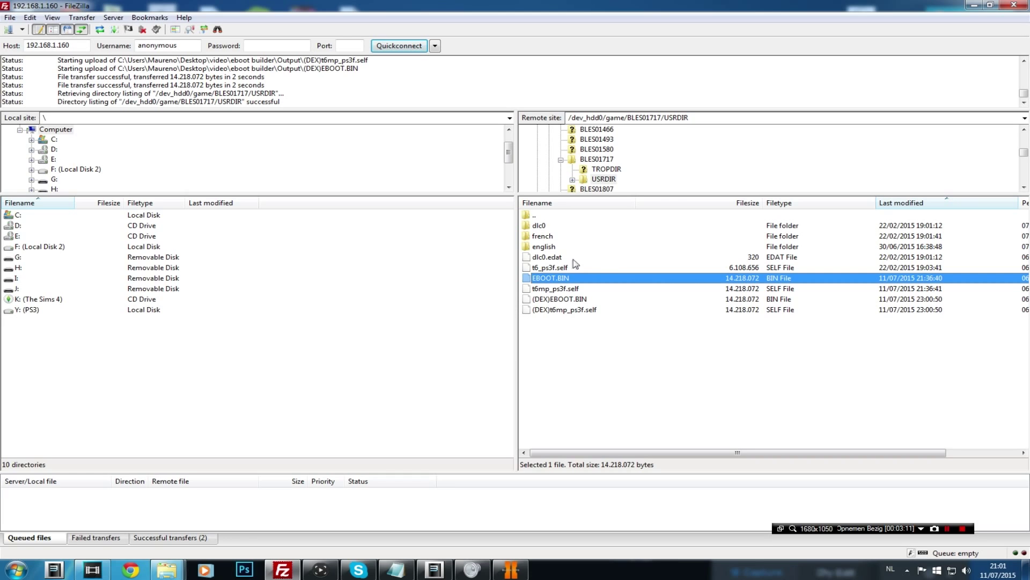
pyautogui.keyDown('shift'); pyautogui.click(551, 293); pyautogui.keyUp('shift')
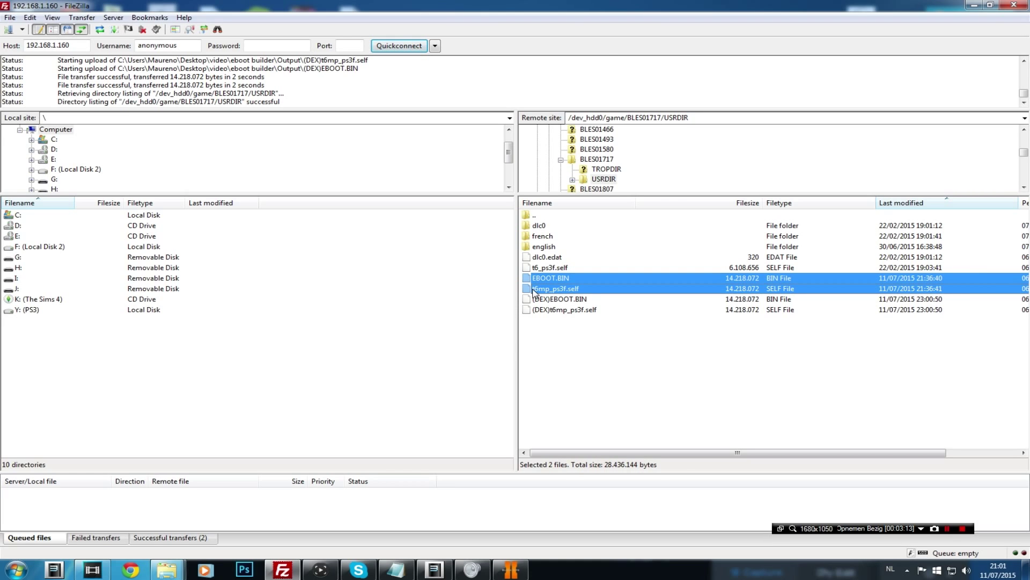
pyautogui.press('Delete')
pyautogui.press('Escape')
# - Rename the remote file (DEX)EBOOT.BIN in USRDIR to EBOOT.BIN
pyautogui.click(553, 280)
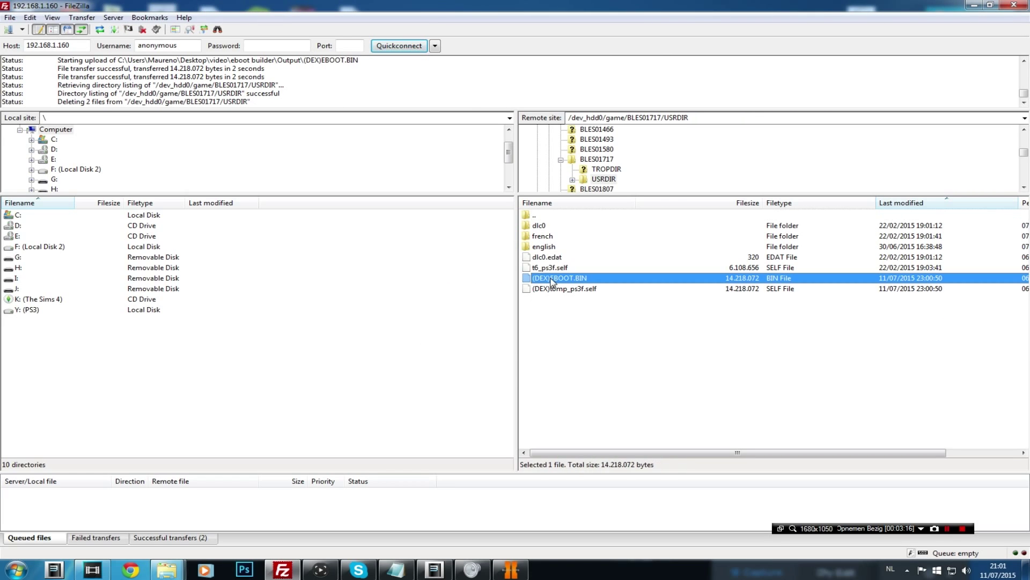
pyautogui.click(553, 280)
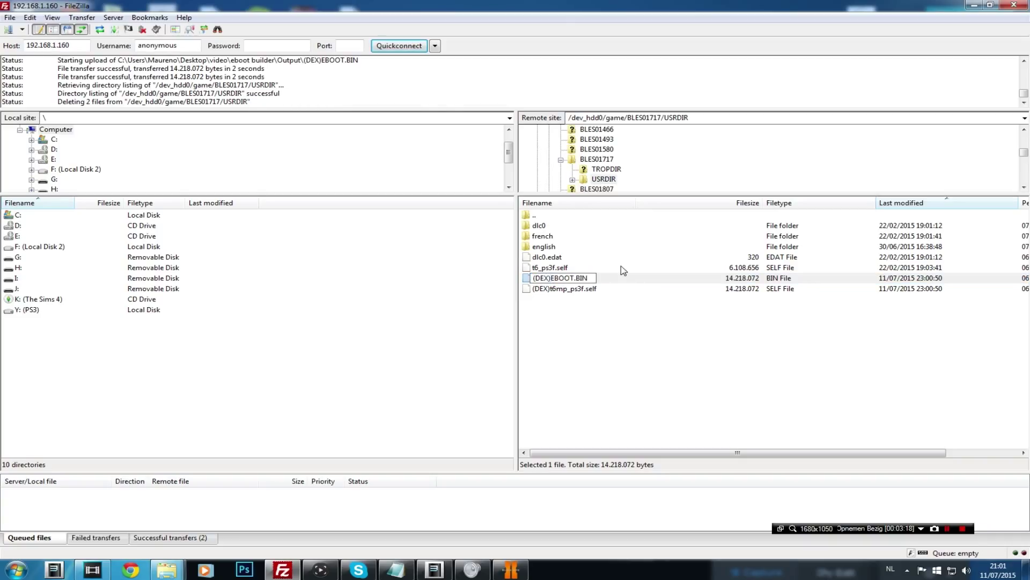
pyautogui.press('BackSpace')
pyautogui.press('BackSpace')
pyautogui.press('BackSpace')
pyautogui.press('BackSpace')
pyautogui.press('BackSpace')
pyautogui.press('Return')
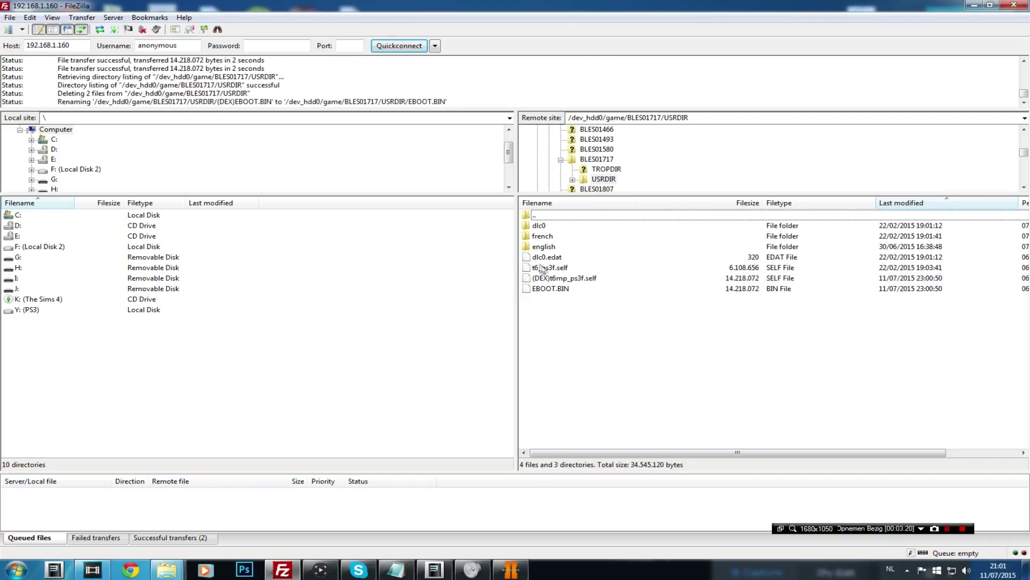
# - Rename the remote file (DEX)t6mp_ps3f.self in USRDIR to t6mp_ps3f.self
pyautogui.click(549, 279)
pyautogui.click(552, 281)
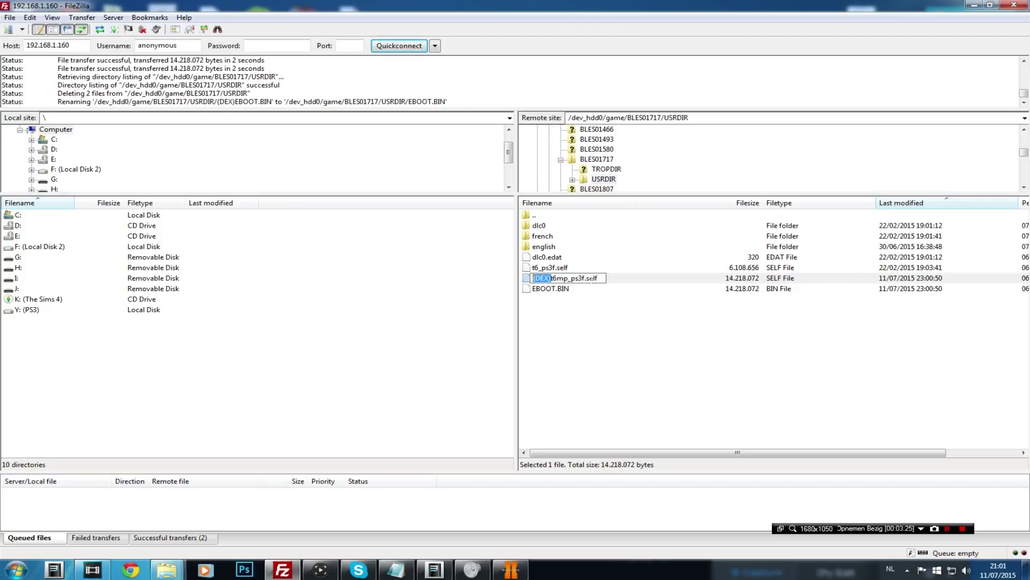
pyautogui.press('BackSpace')
pyautogui.press('Return')
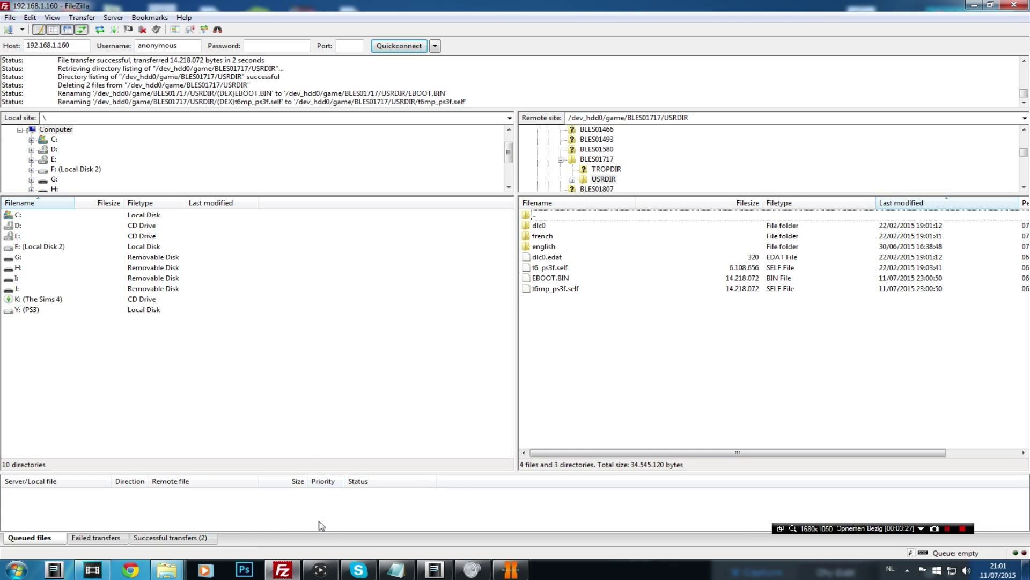
# - Switch to the Explorer window showing Output and open the Advanced GSC Injector (UPDATED) folder inside the video folder
pyautogui.moveTo(167, 568)
pyautogui.moveTo(236, 498)
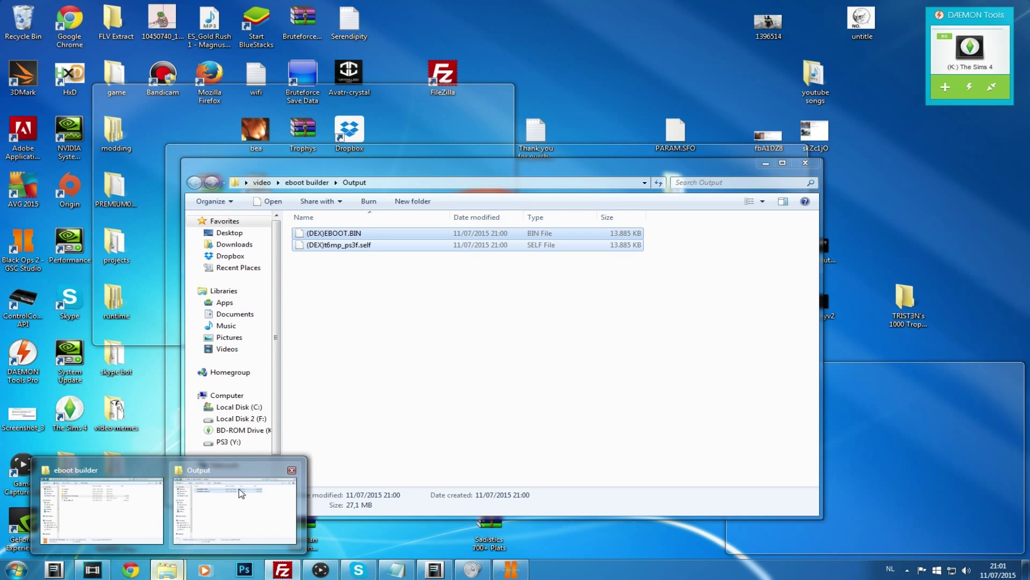
pyautogui.click(242, 492)
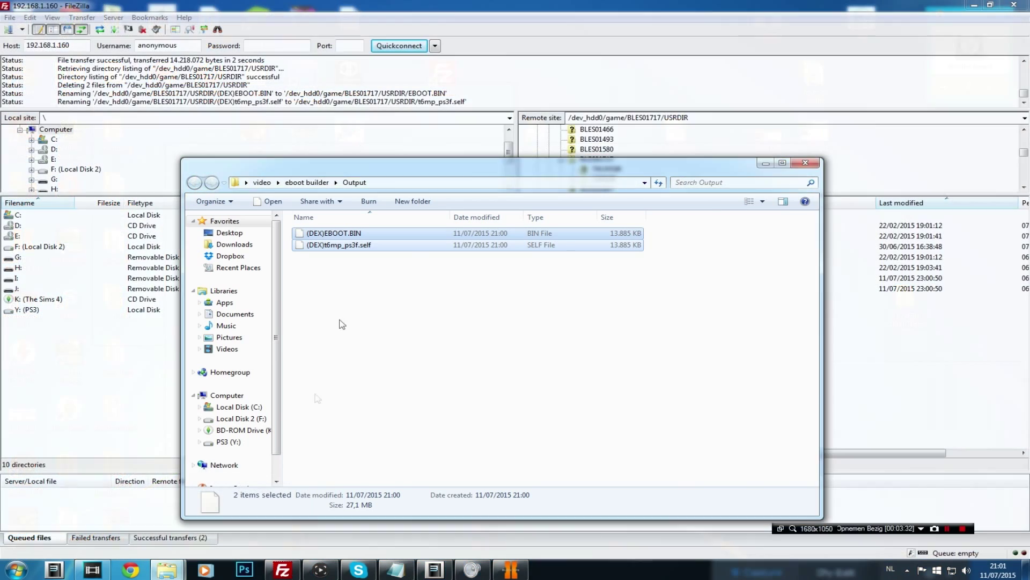
pyautogui.click(307, 183)
pyautogui.doubleClick(307, 232)
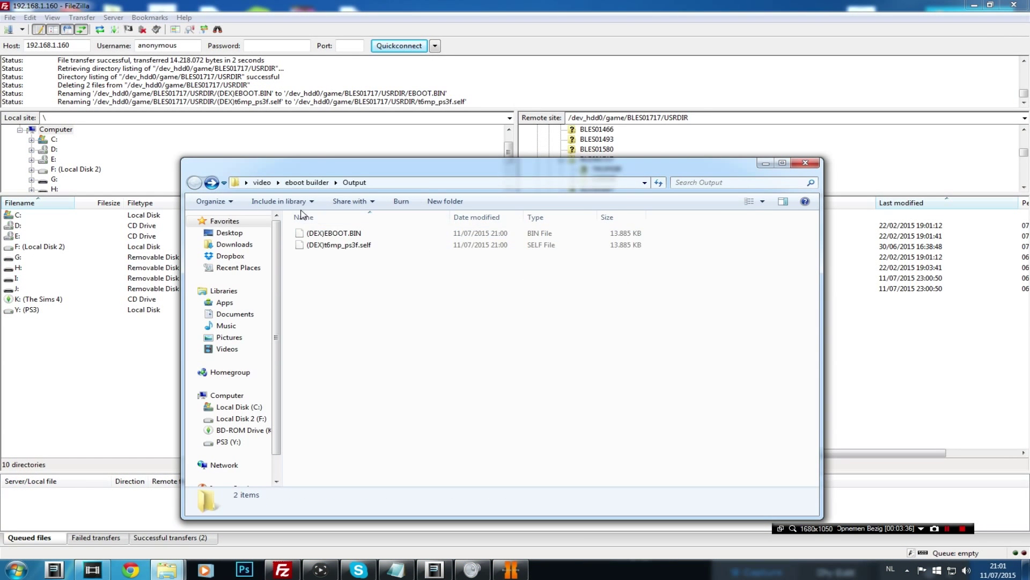
pyautogui.click(262, 183)
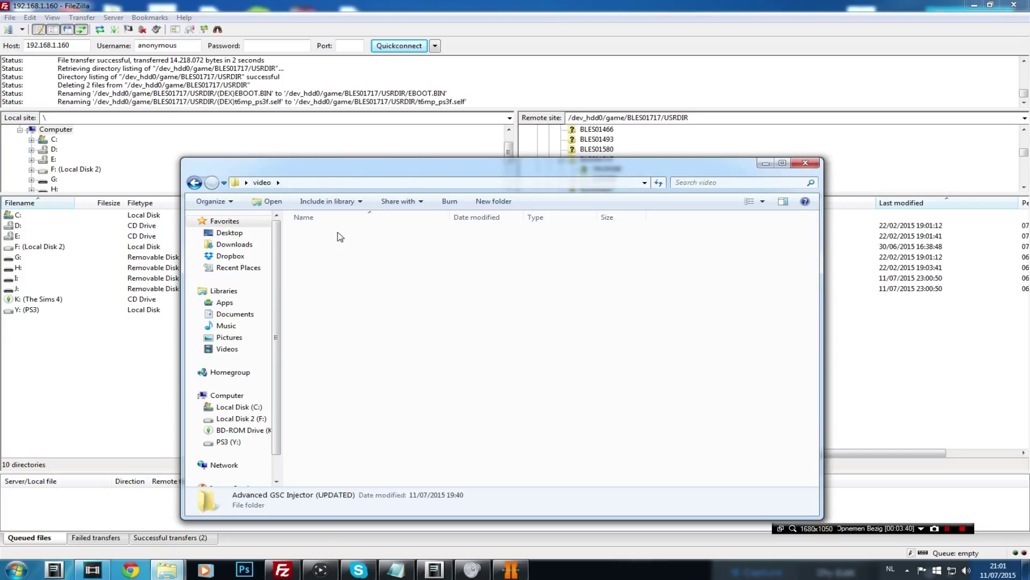
pyautogui.moveTo(335, 280); pyautogui.dragTo(330, 241)
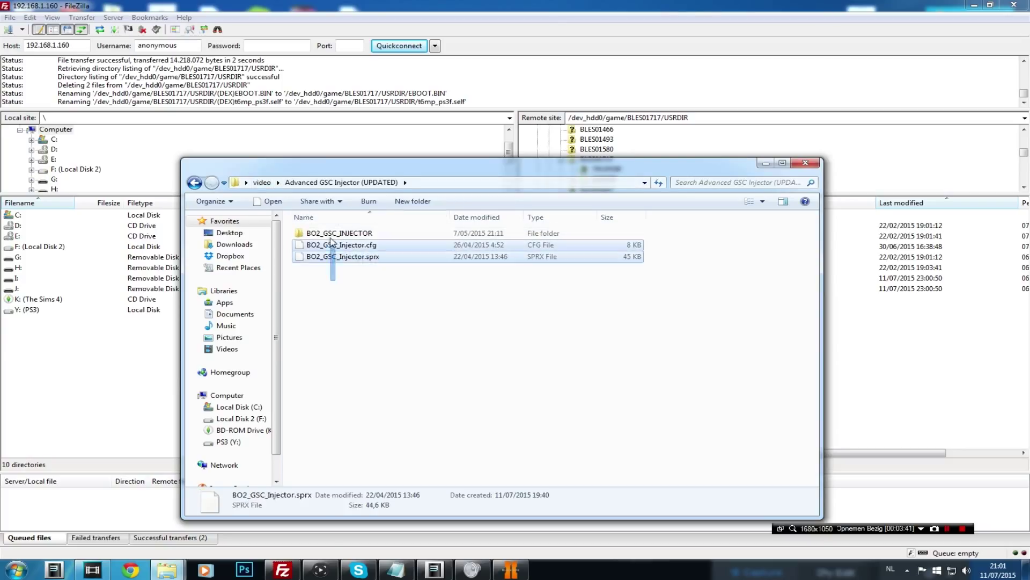
pyautogui.click(385, 349)
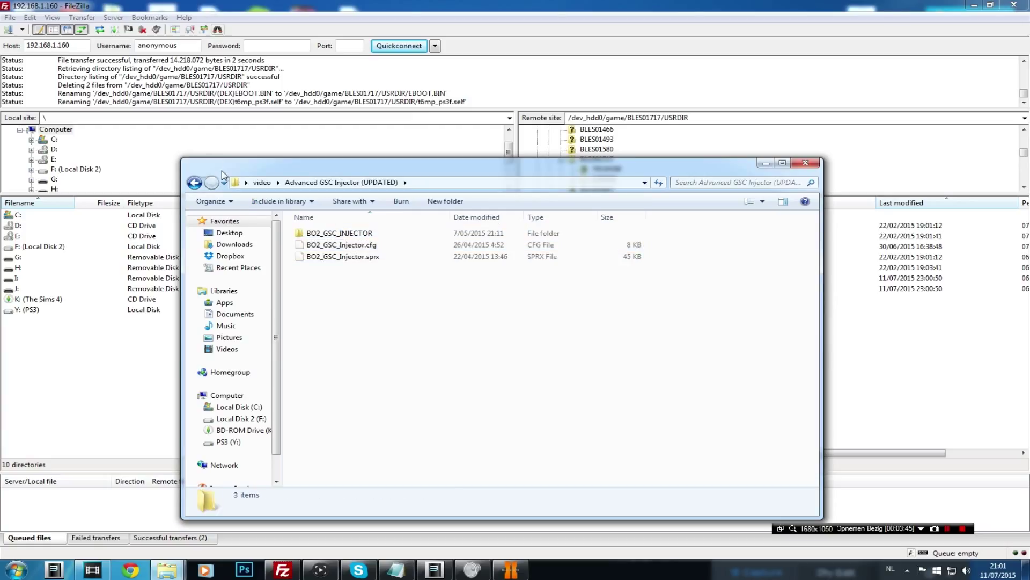
# - Examine the GSC files in the BO2_GSC_INJECTOR subfolder and return to the Advanced GSC Injector (UPDATED) folder
pyautogui.moveTo(355, 241)
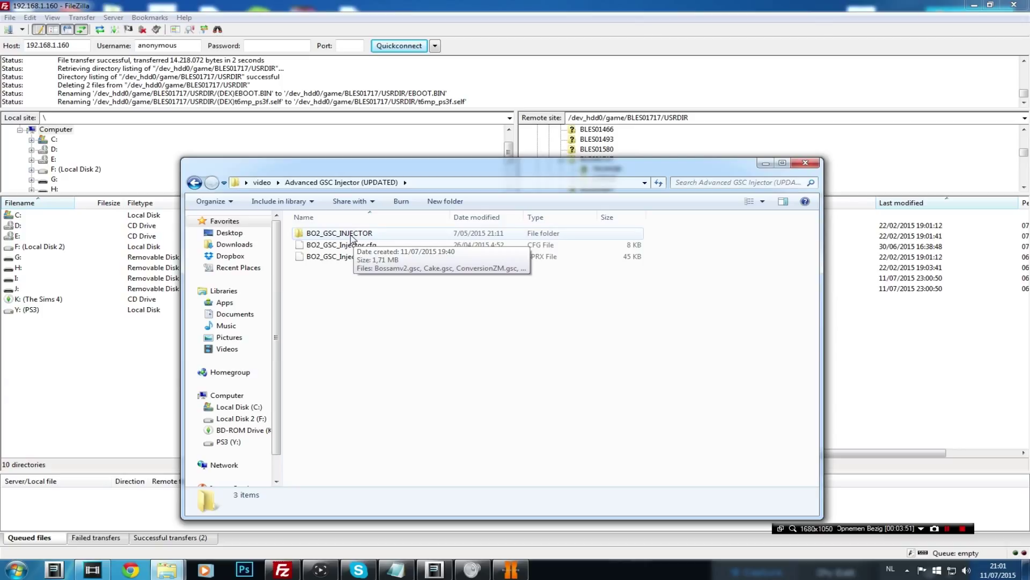
pyautogui.doubleClick(351, 234)
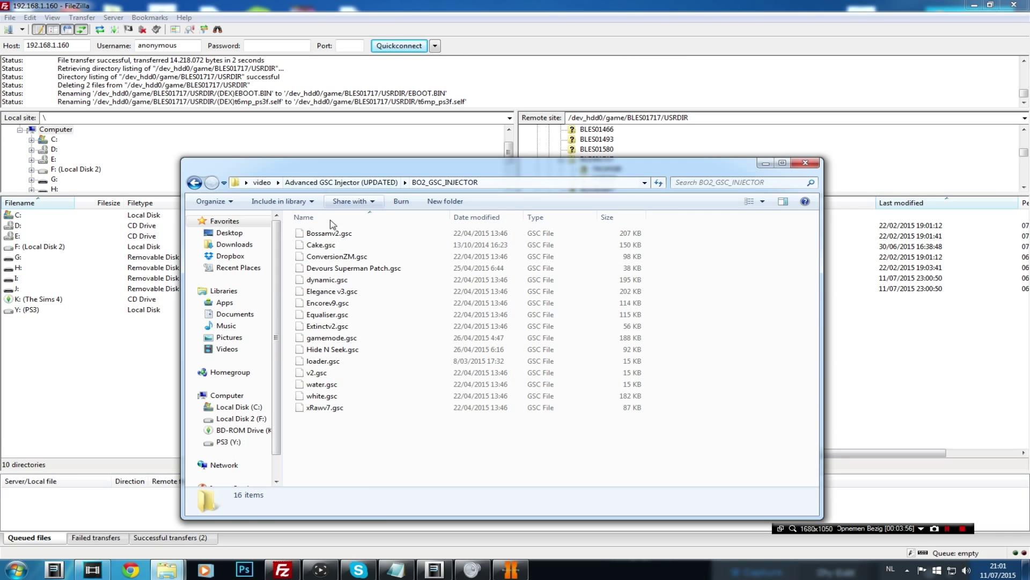
pyautogui.moveTo(330, 461); pyautogui.dragTo(308, 205)
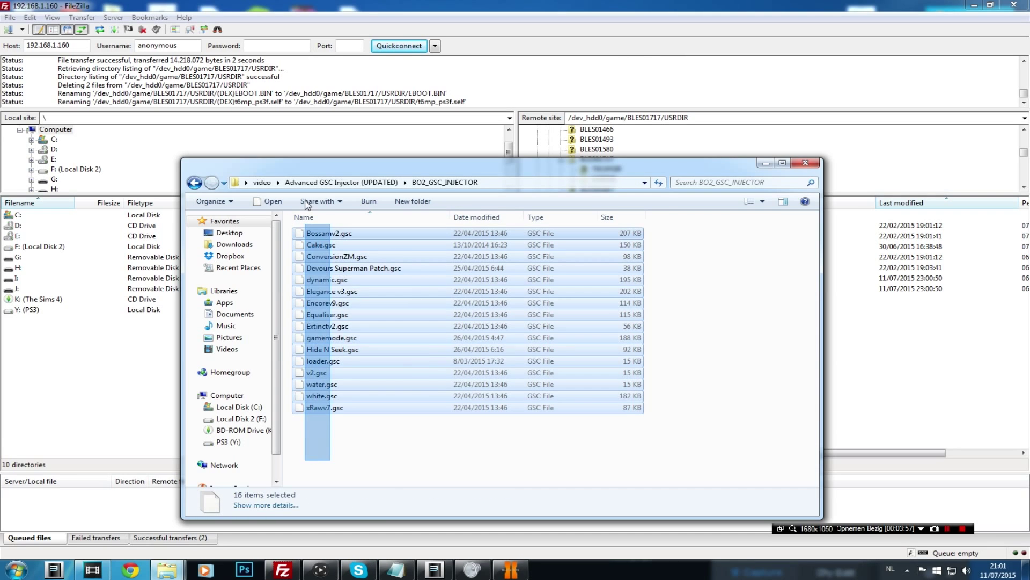
pyautogui.click(356, 464)
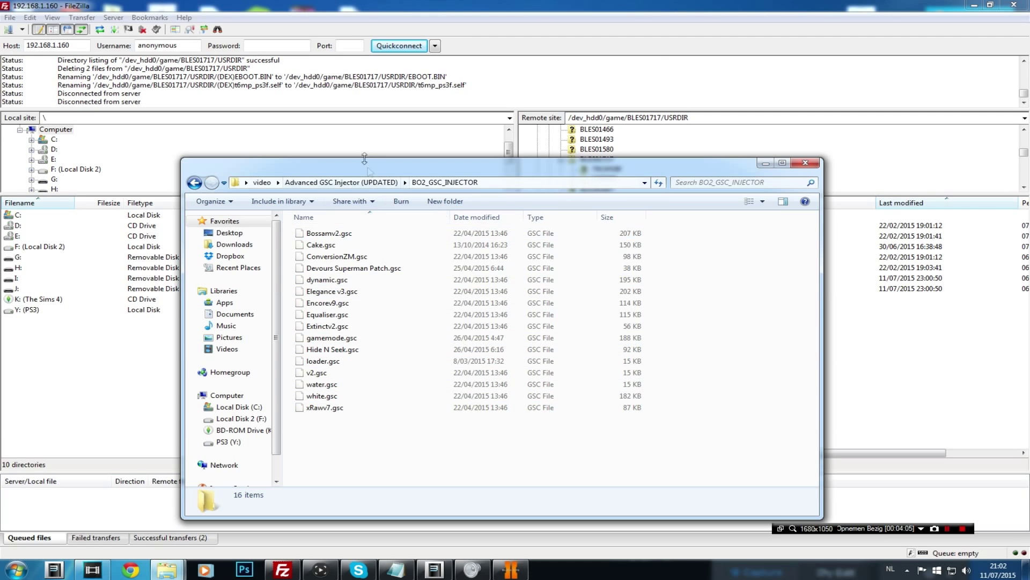
pyautogui.click(317, 182)
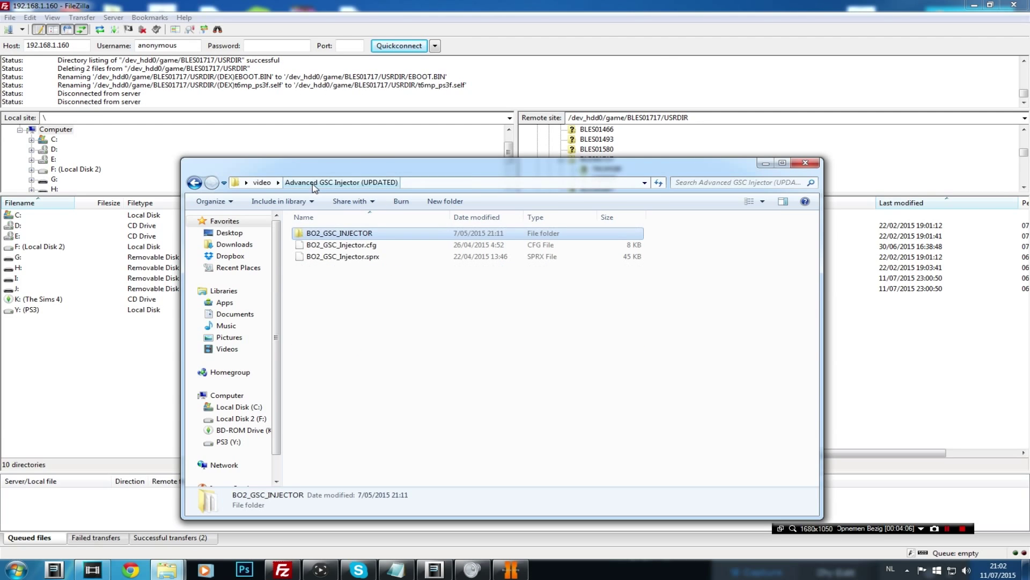
pyautogui.rightClick(335, 245)
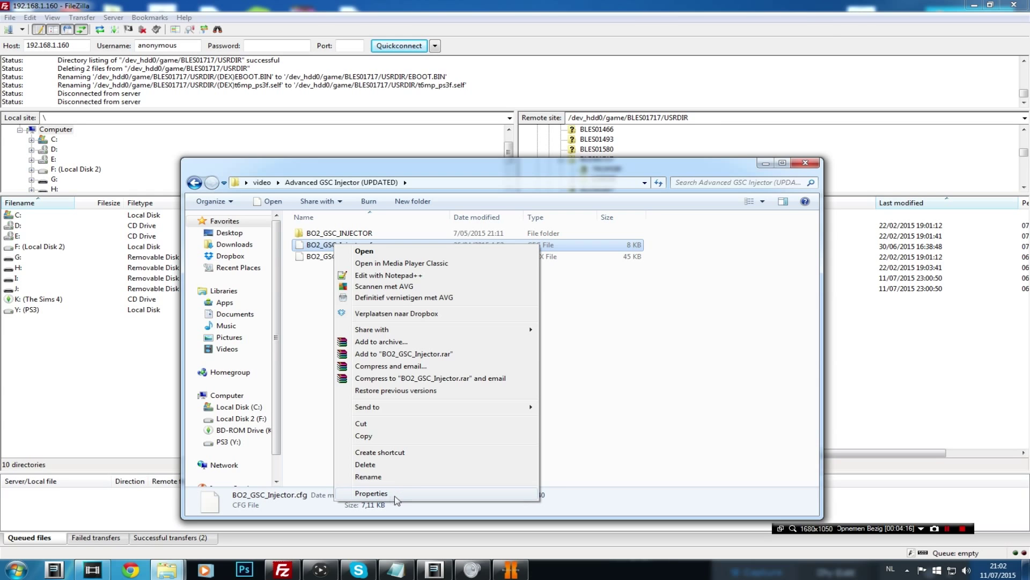
pyautogui.click(371, 494)
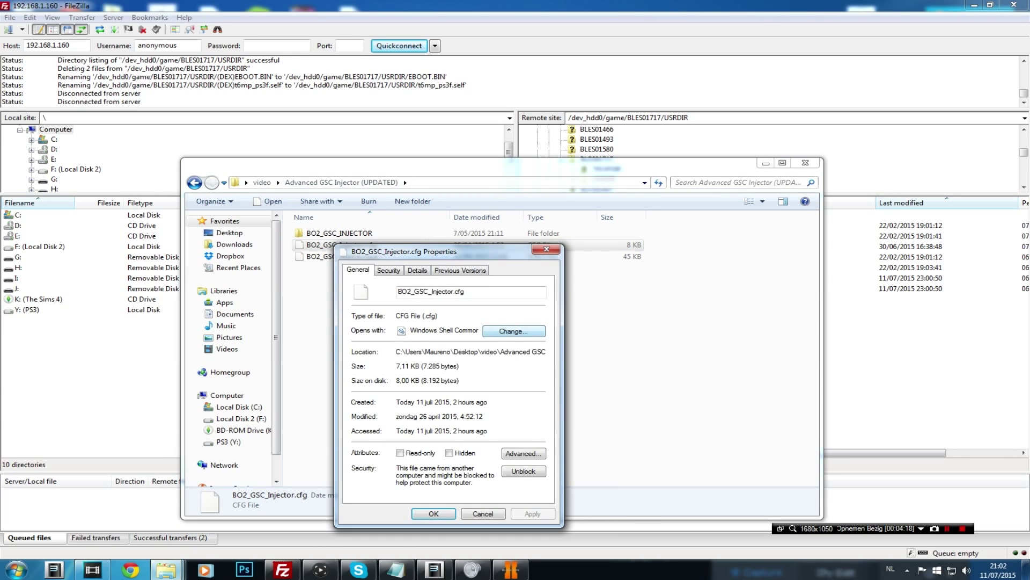
pyautogui.click(508, 331)
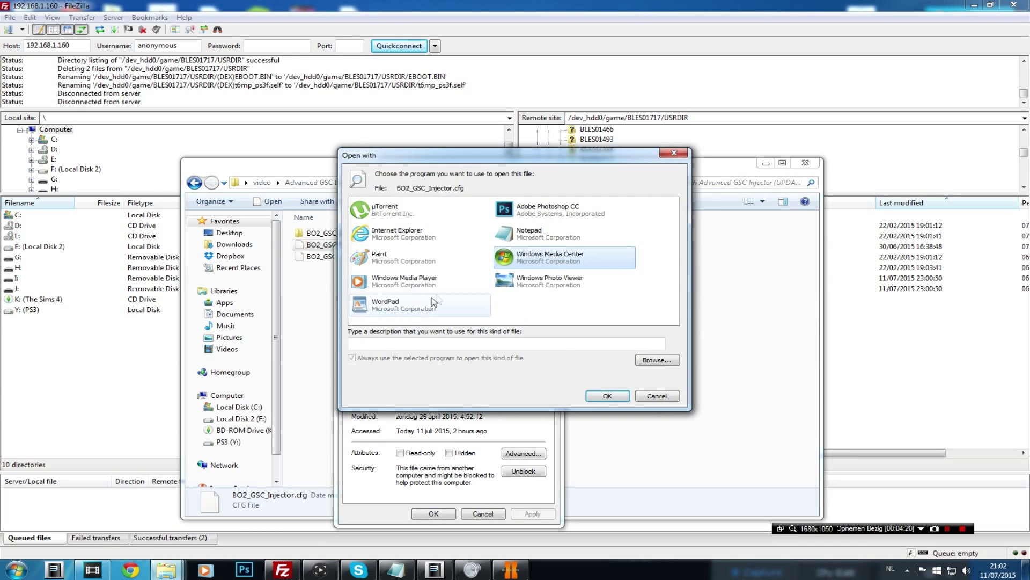
pyautogui.click(658, 398)
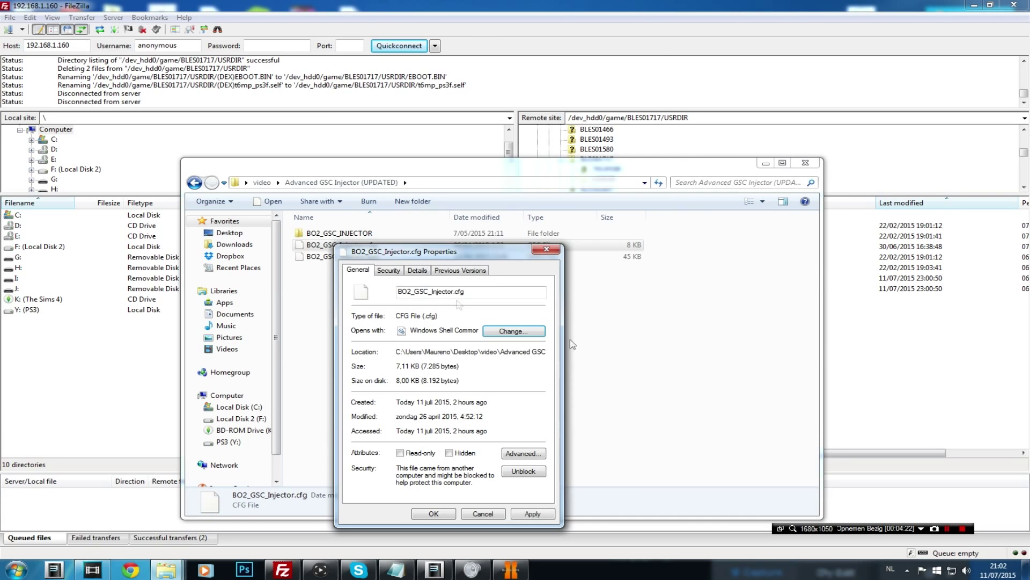
pyautogui.click(547, 248)
# - Open BO2_GSC_Injector.cfg in Notepad++ and view its mod definitions through to the end of the file
pyautogui.rightClick(355, 247)
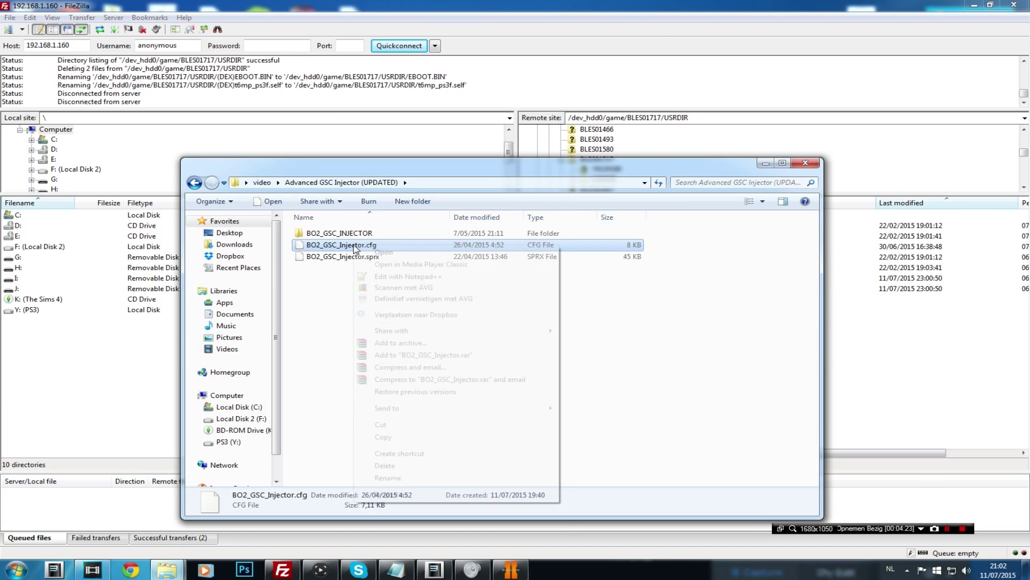
pyautogui.click(379, 276)
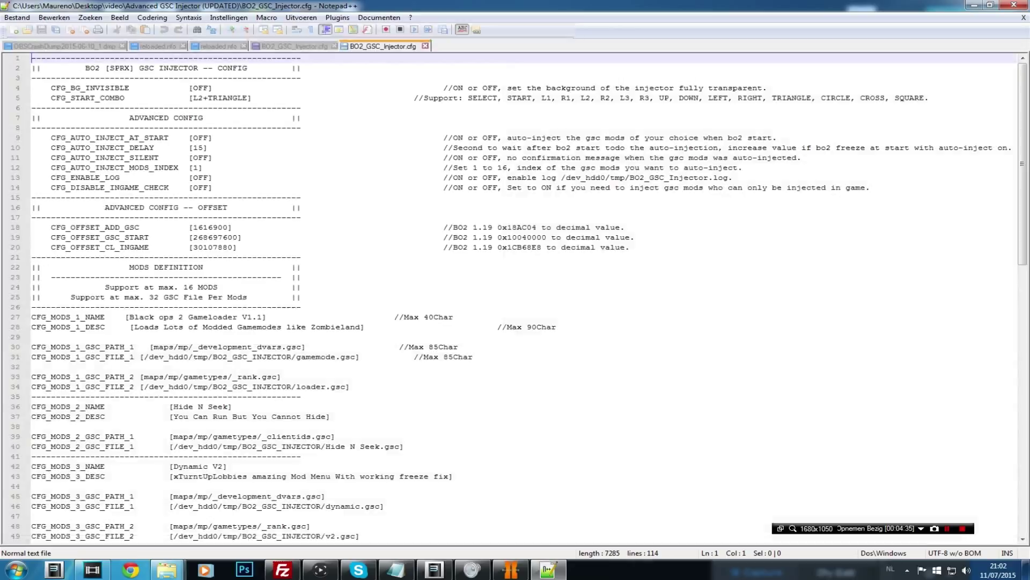
pyautogui.scroll(-20, 515, 298)
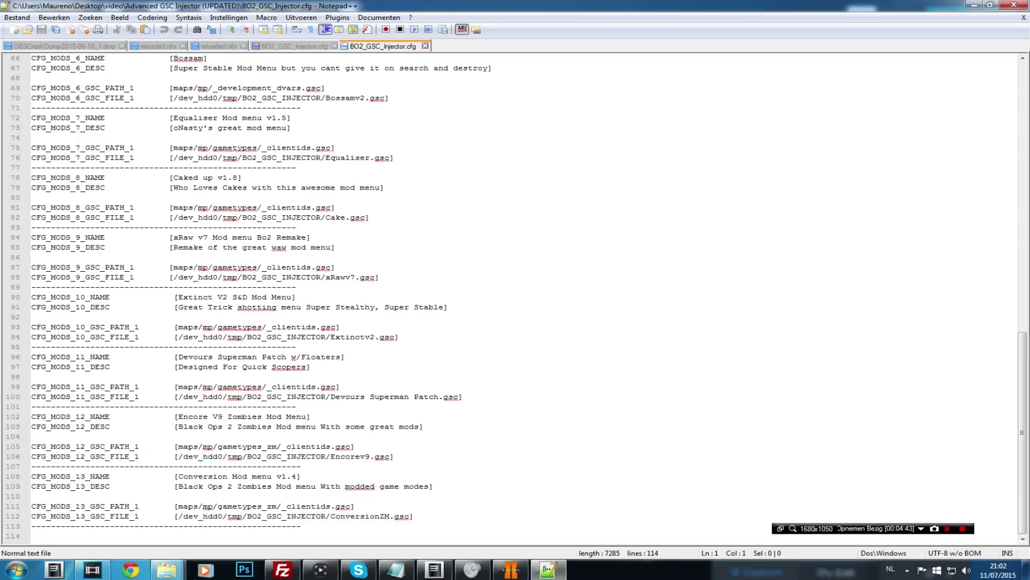
# - Duplicate the CFG_MODS_13 block, including its closing dashed line, directly below itself at the end of the config
pyautogui.moveTo(302, 526); pyautogui.dragTo(31, 476)
pyautogui.hotkey('ctrl', 'c')
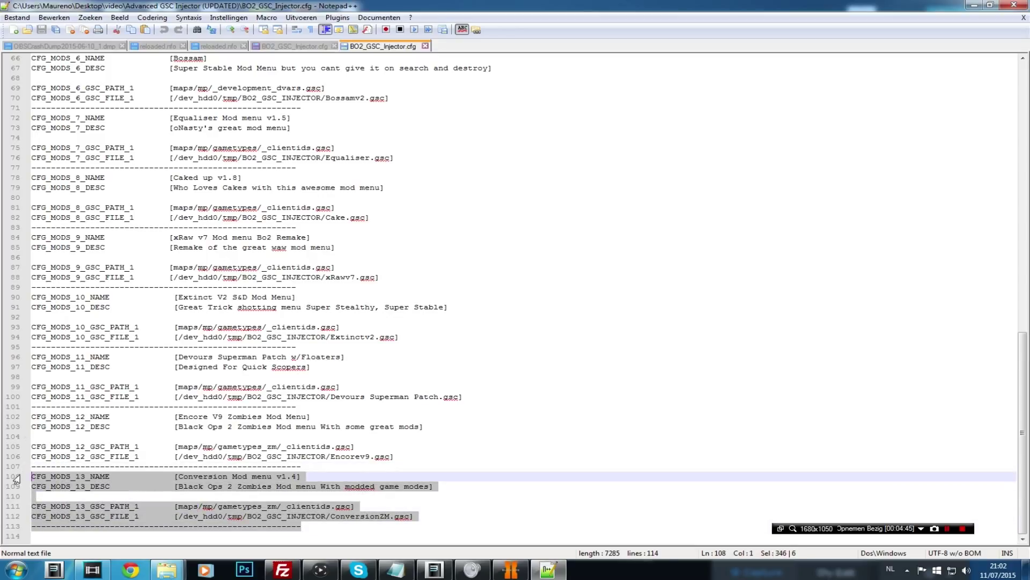
pyautogui.click(339, 517)
pyautogui.press('Down')
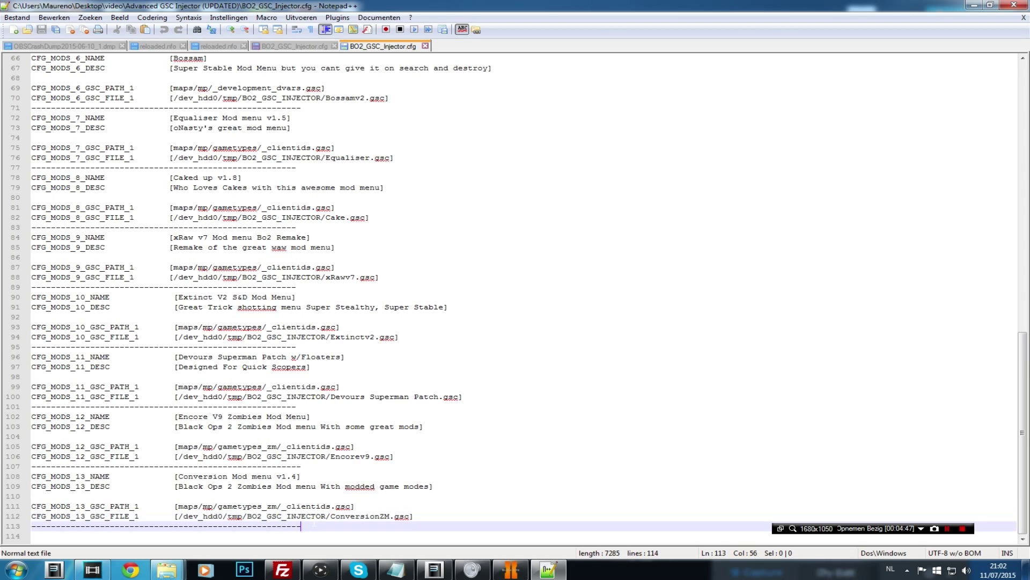
pyautogui.press('Return')
pyautogui.hotkey('ctrl', 'v')
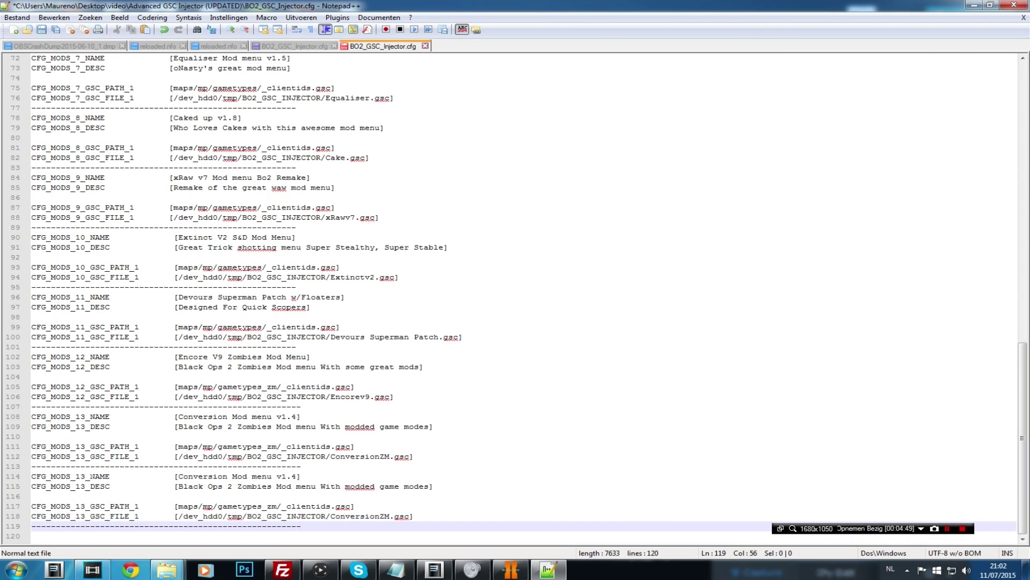
# - Renumber the NAME and DESC entries of the duplicated block to CFG_MODS_14
pyautogui.click(85, 476)
pyautogui.press('BackSpace')
pyautogui.write('4')
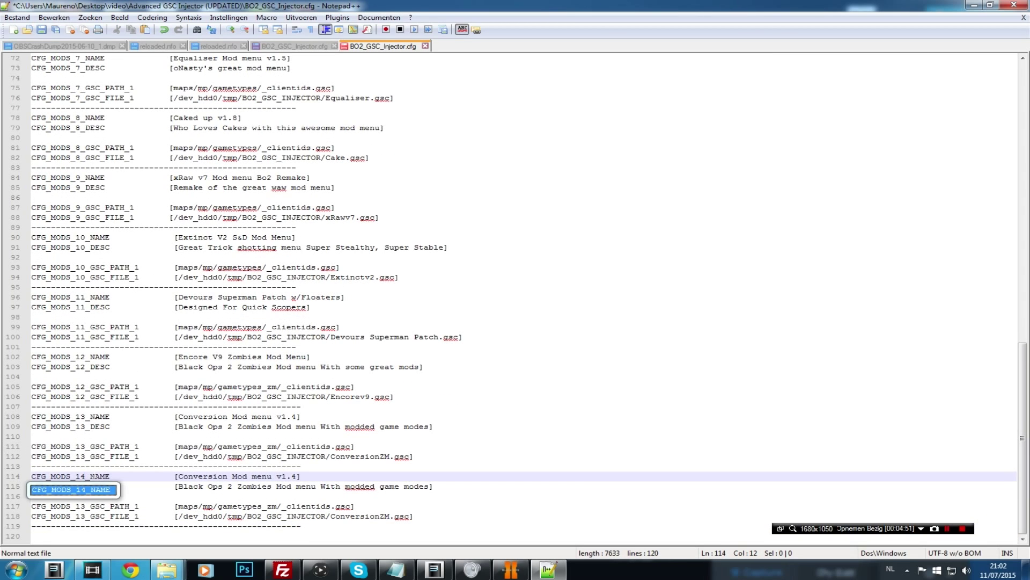
pyautogui.press('Escape')
pyautogui.press('Down')
pyautogui.press('BackSpace')
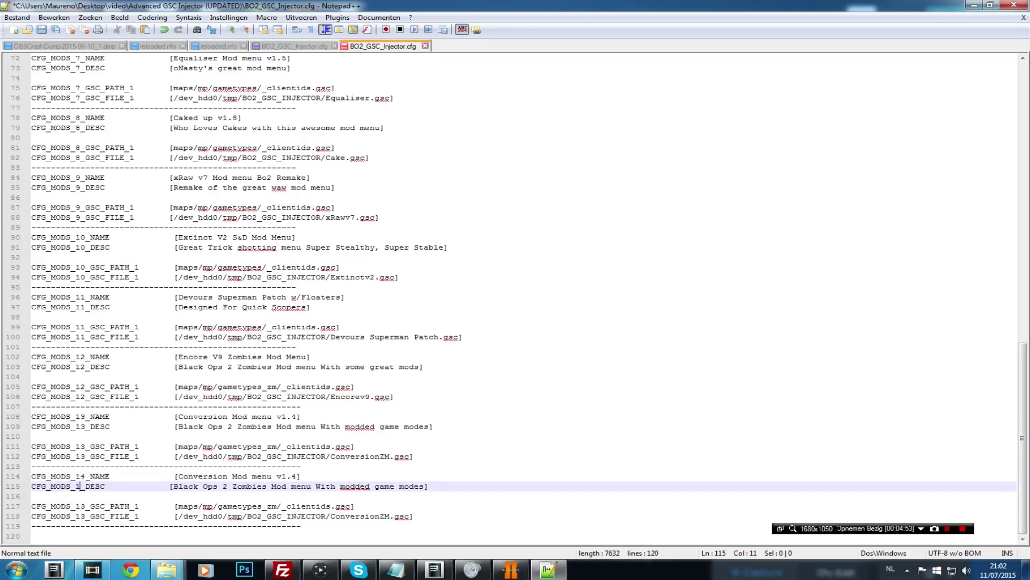
pyautogui.write('4')
pyautogui.press('Escape')
pyautogui.press('Down')
pyautogui.press('Down')
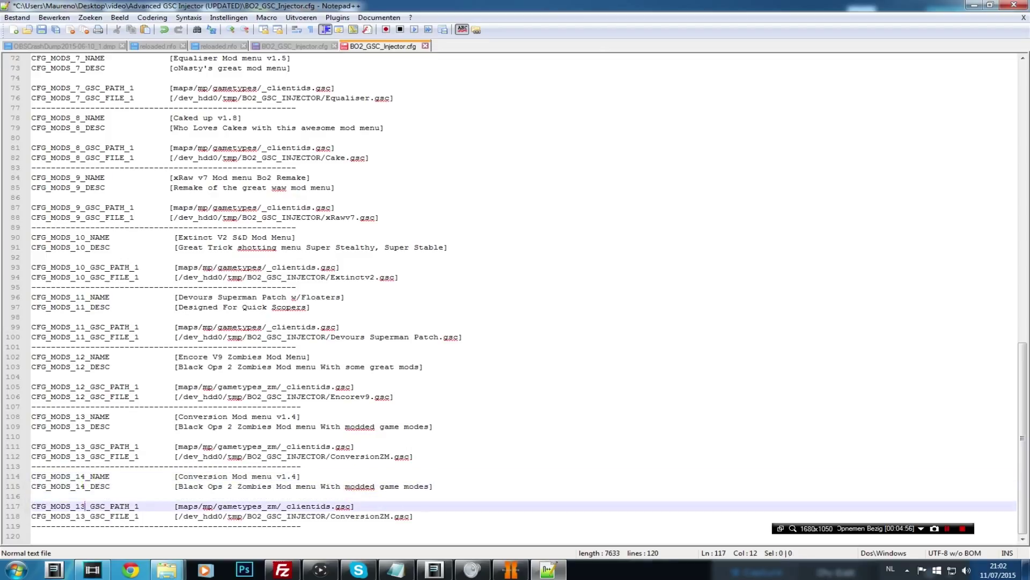
# - Renumber the GSC_PATH_1 and GSC_FILE_1 entries of the duplicated block to CFG_MODS_14
pyautogui.press('BackSpace')
pyautogui.write('4')
pyautogui.press('Right')
pyautogui.press('Right')
pyautogui.press('Right')
pyautogui.press('Right')
pyautogui.press('Down')
pyautogui.press('Left')
pyautogui.press('Left')
pyautogui.press('Left')
pyautogui.press('Left')
pyautogui.press('BackSpace')
pyautogui.write('4')
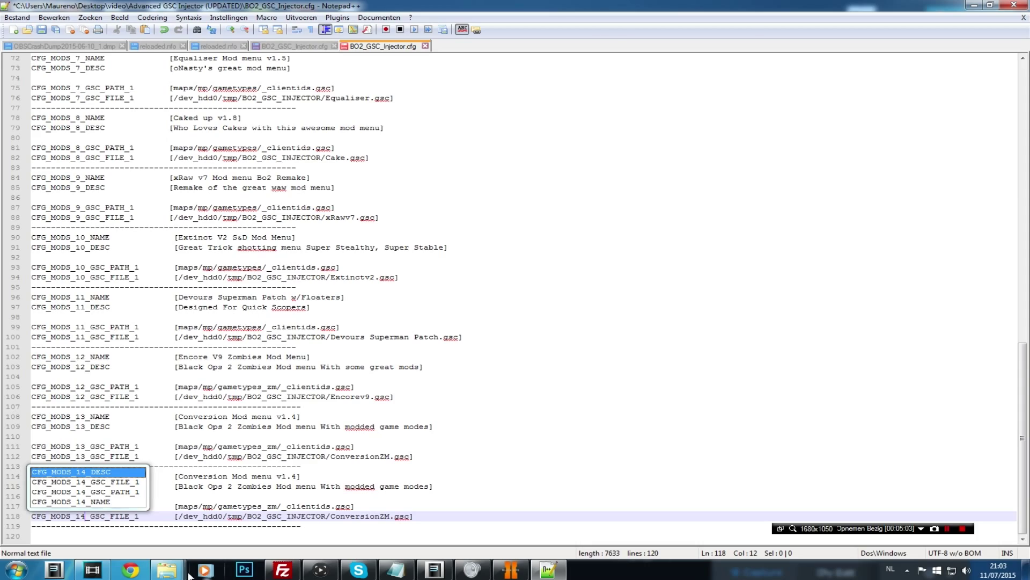
# - Open the BO2_GSC_INJECTOR folder in Explorer, select ConversionZM.gsc, and place the window beside the config's mod entries
pyautogui.moveTo(182, 572)
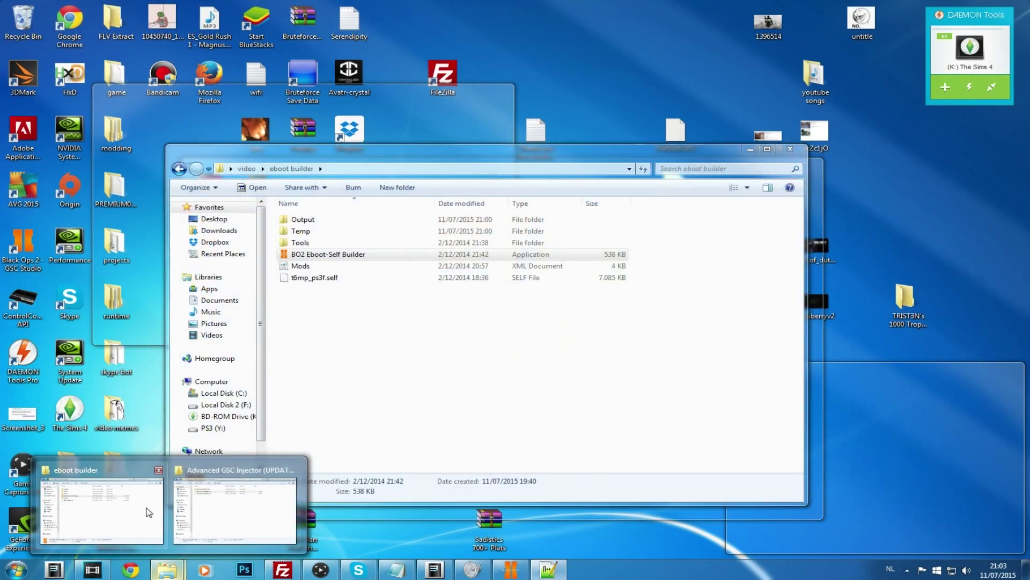
pyautogui.click(230, 510)
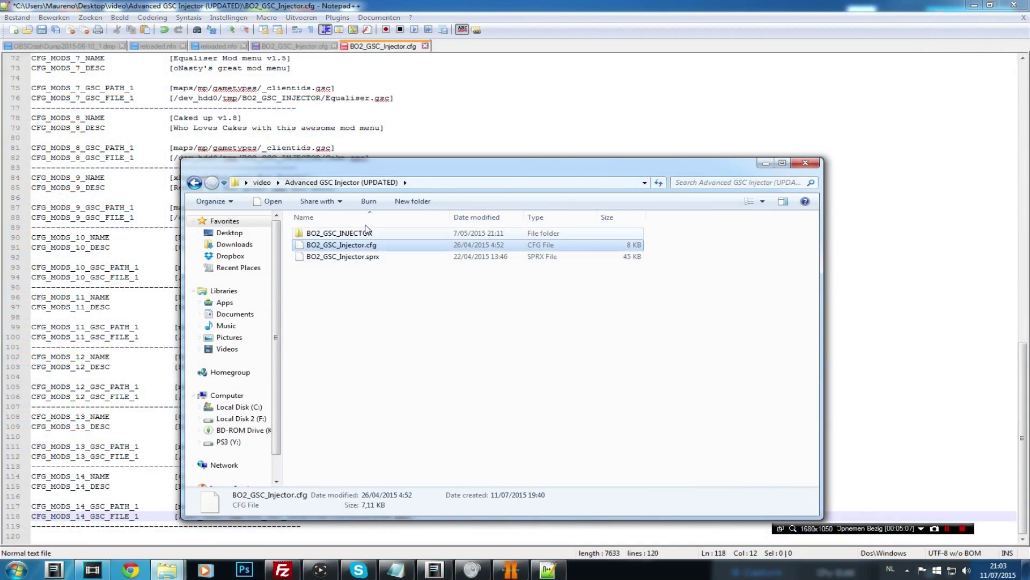
pyautogui.click(344, 238)
pyautogui.doubleClick(344, 237)
pyautogui.click(335, 279)
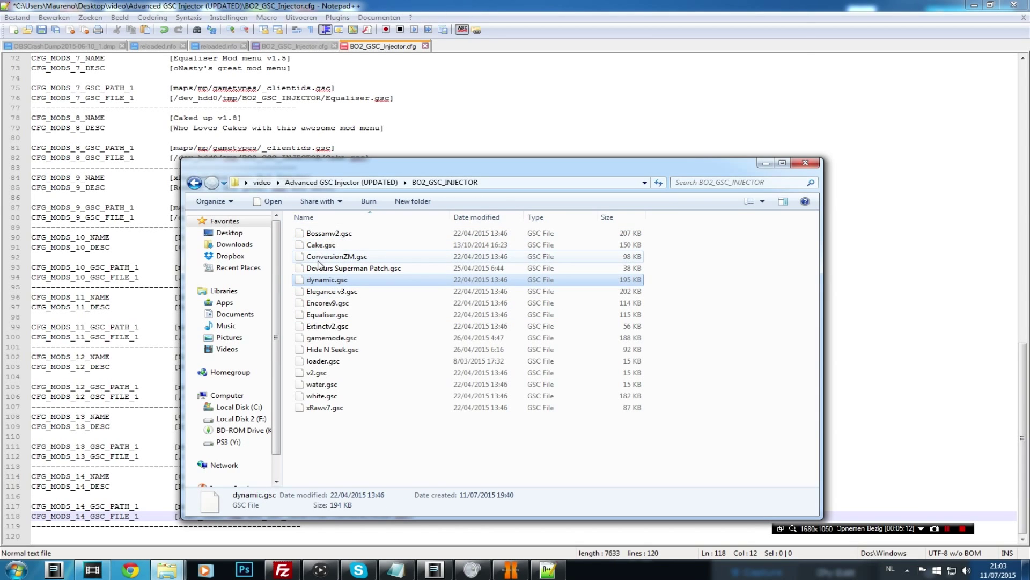
pyautogui.click(321, 258)
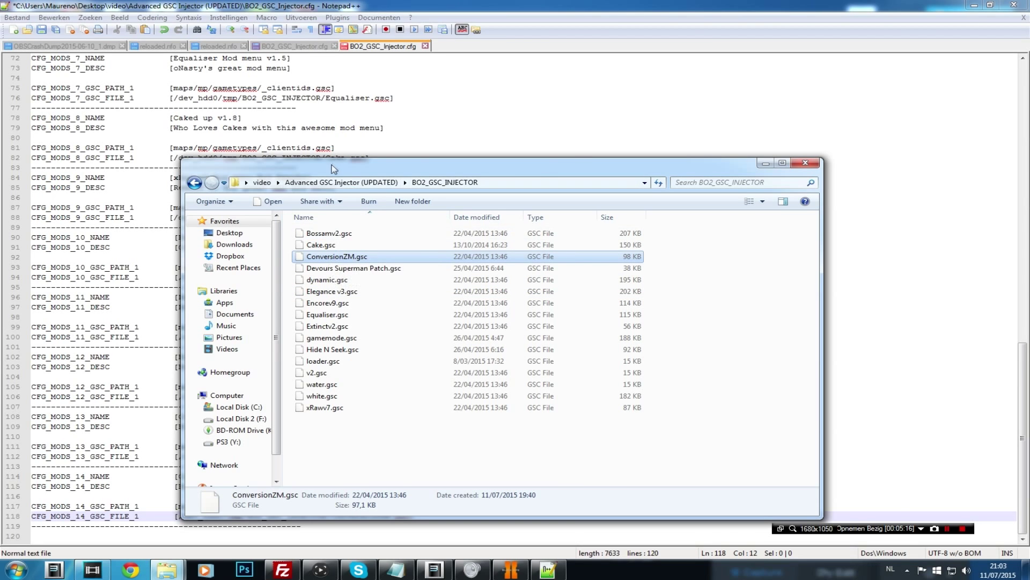
pyautogui.moveTo(332, 170); pyautogui.dragTo(654, 134)
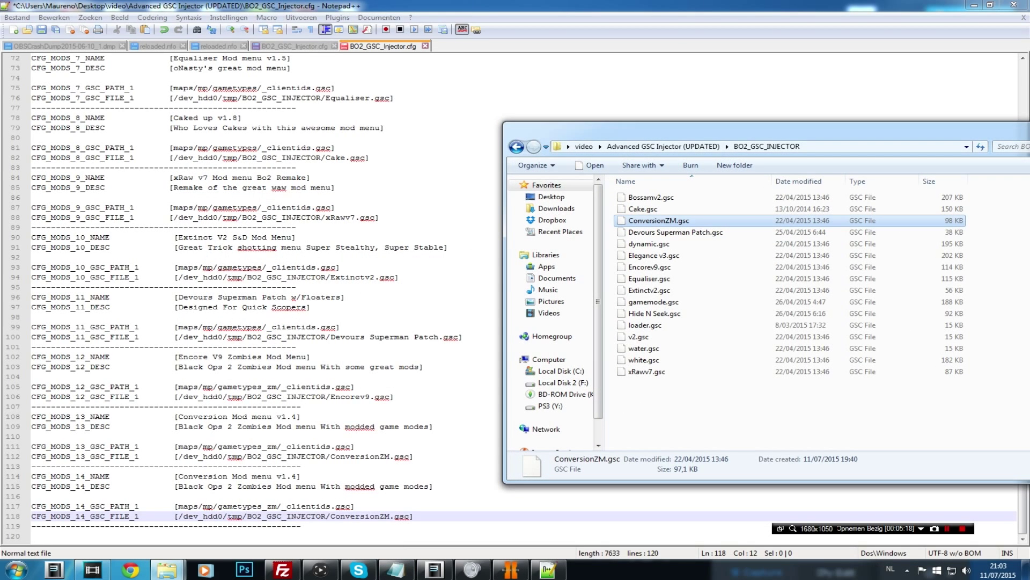
# - Change the file name in the CFG_MODS_14_GSC_FILE_1 path to Elegancev3p, keeping the .gsc extension
pyautogui.click(414, 516)
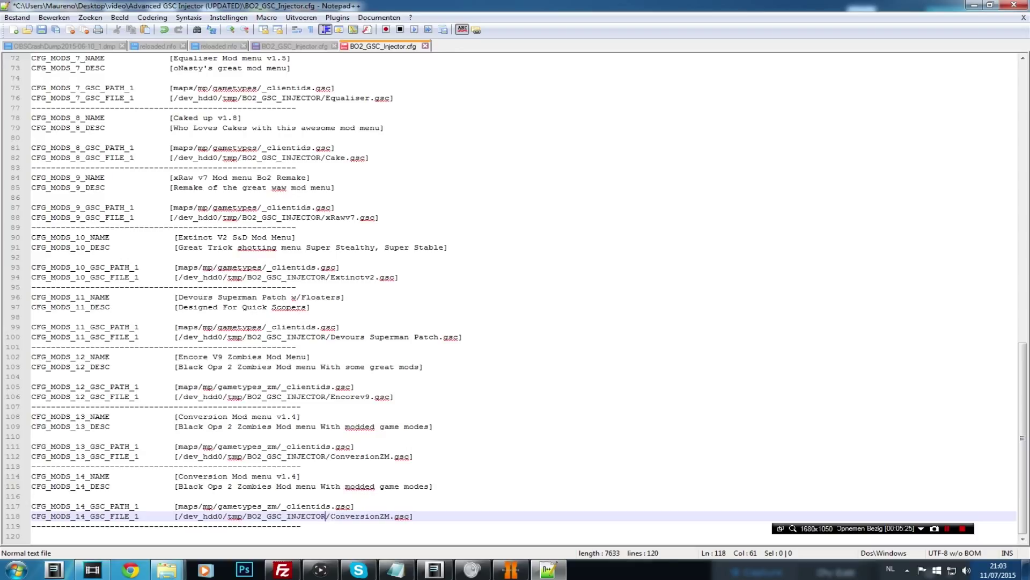
pyautogui.moveTo(332, 516); pyautogui.dragTo(385, 516)
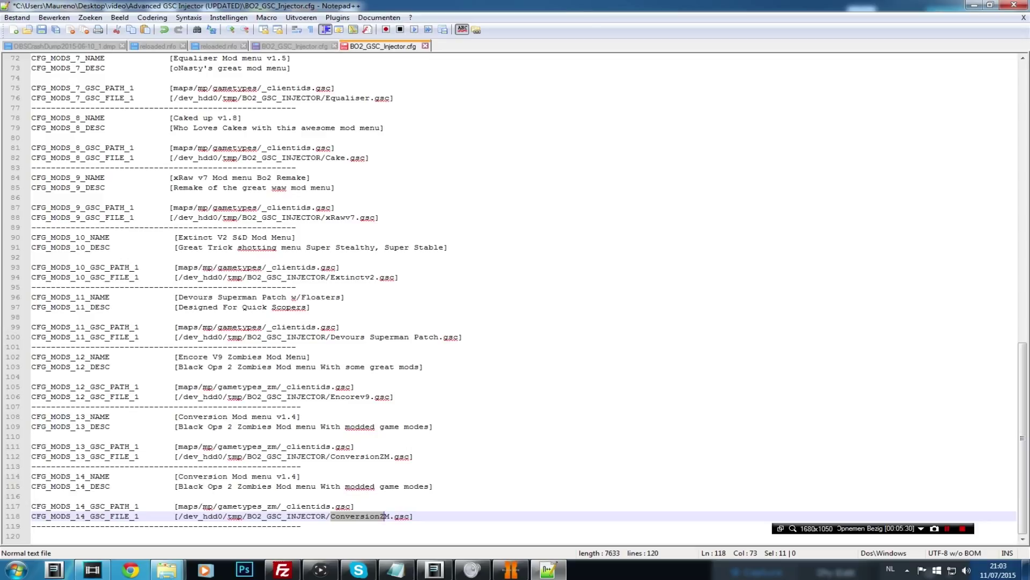
pyautogui.press('Delete')
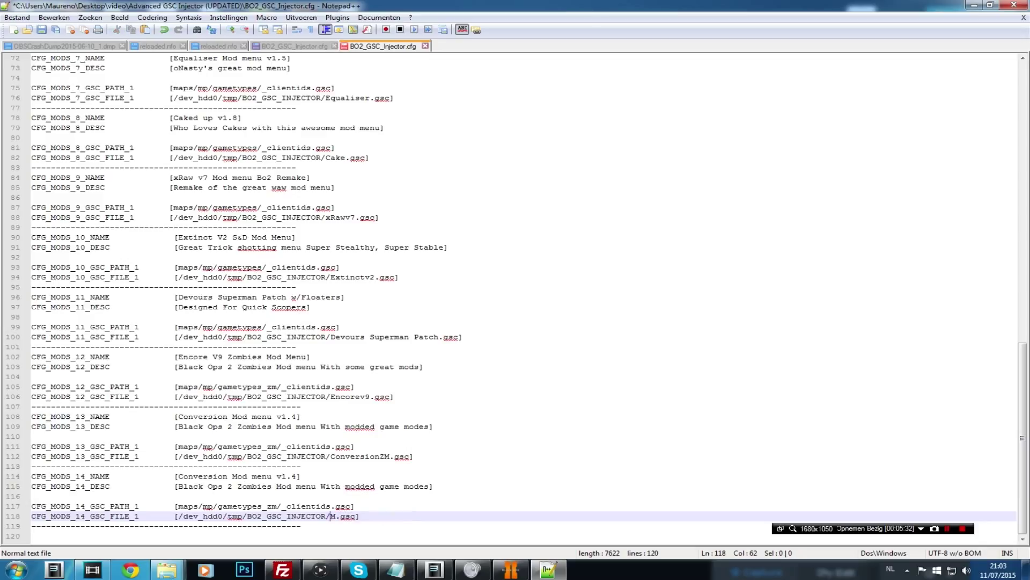
pyautogui.press('Delete')
pyautogui.write('Elegance')
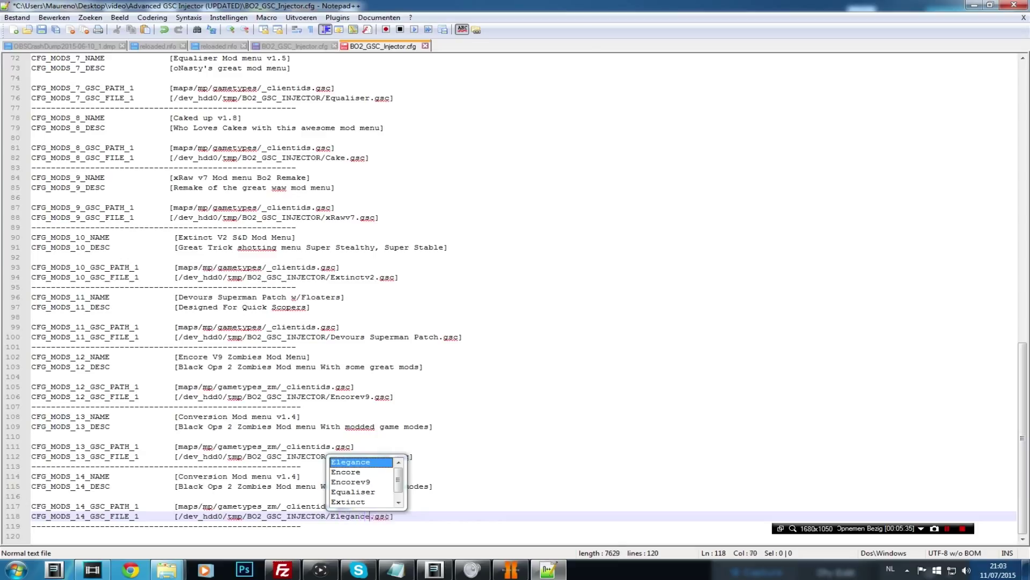
pyautogui.write('v3p')
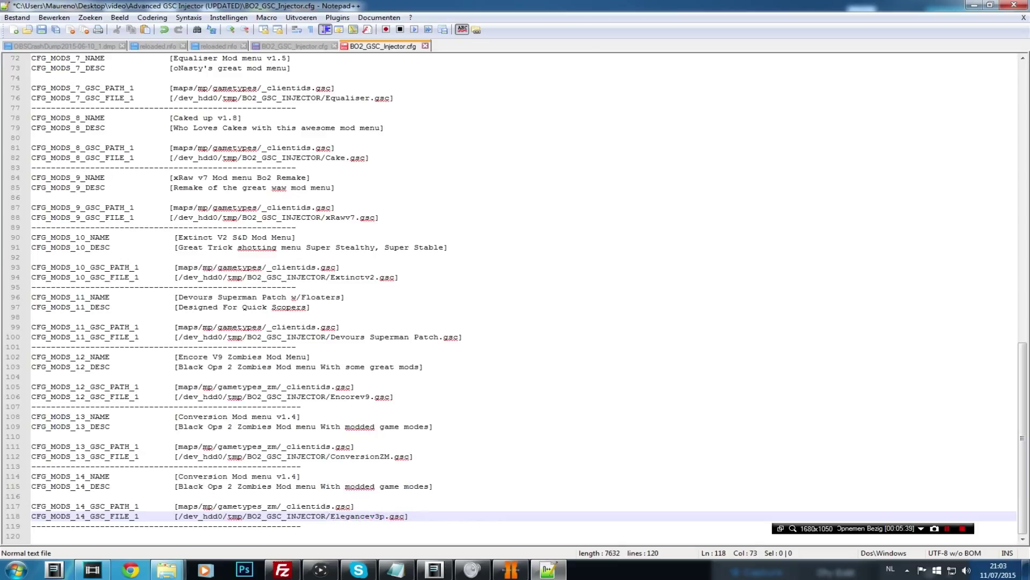
# - Replace the CFG_MODS_14_NAME text inside the brackets with "elegance v3 private"
pyautogui.moveTo(180, 476); pyautogui.dragTo(301, 476)
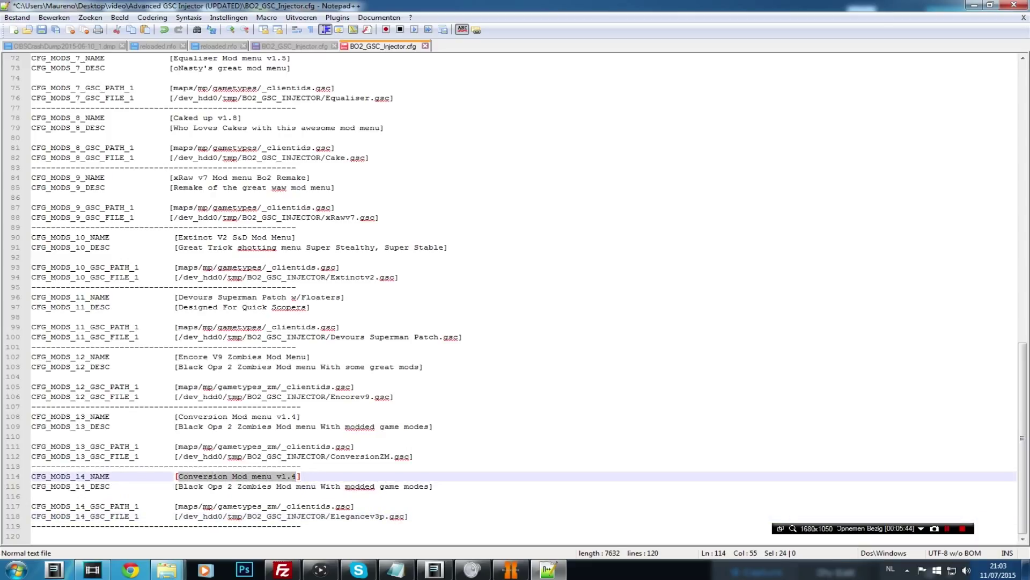
pyautogui.write('elegance v3')
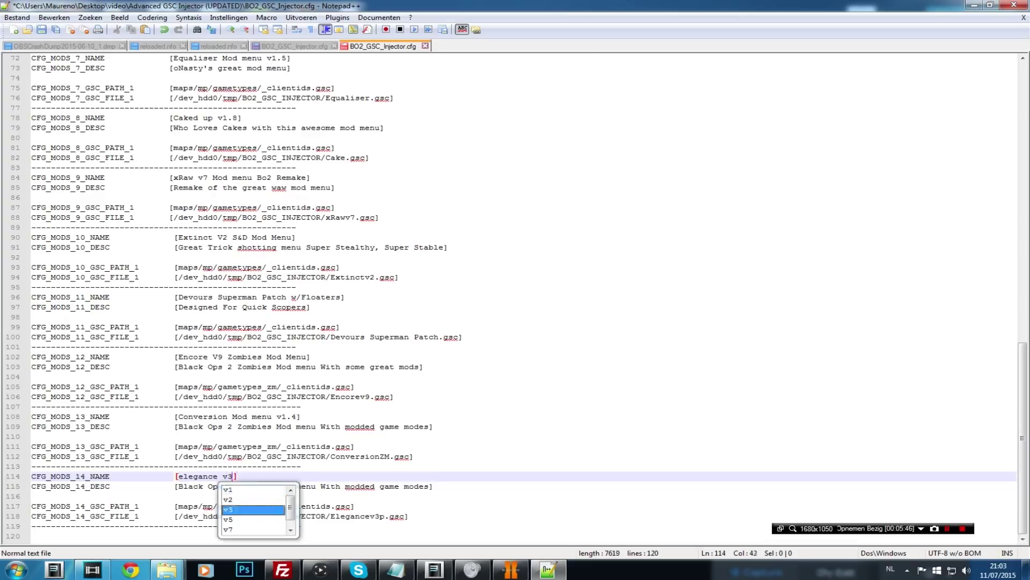
pyautogui.write(' private')
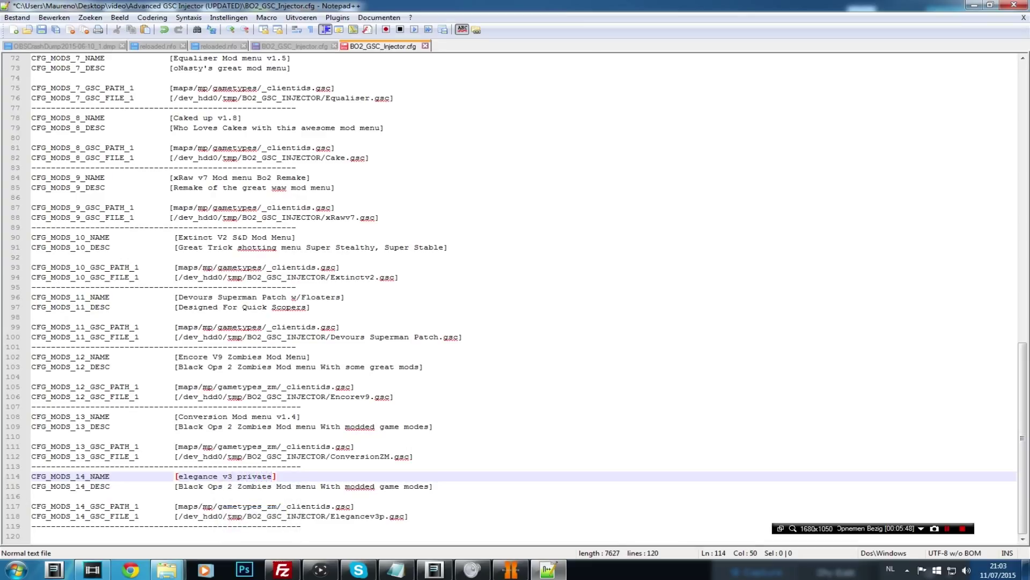
# - Replace the CFG_MODS_14_DESC text inside the brackets with "good menu, no freeze" and save the config file
pyautogui.moveTo(178, 486); pyautogui.dragTo(429, 485)
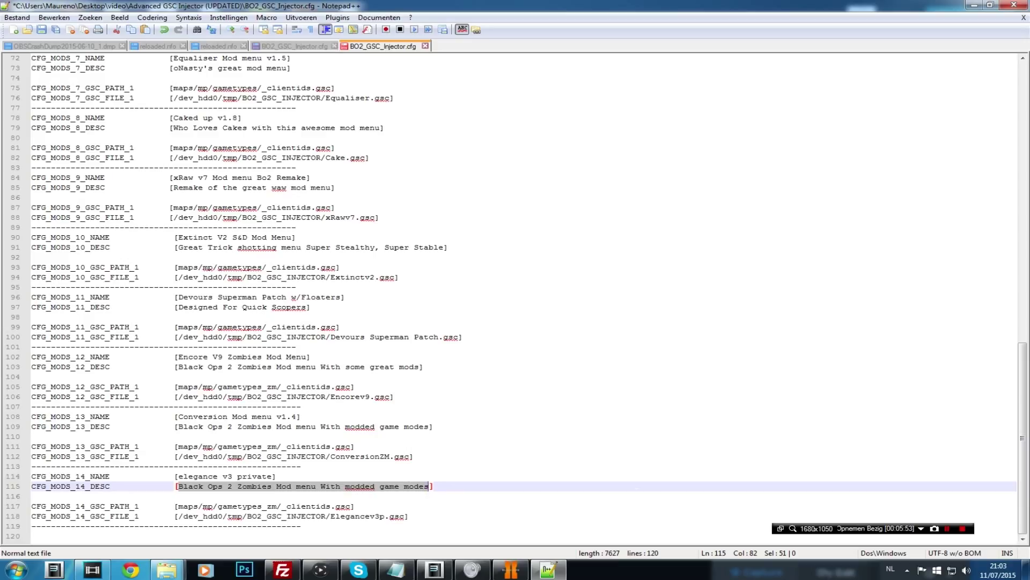
pyautogui.write('good mer')
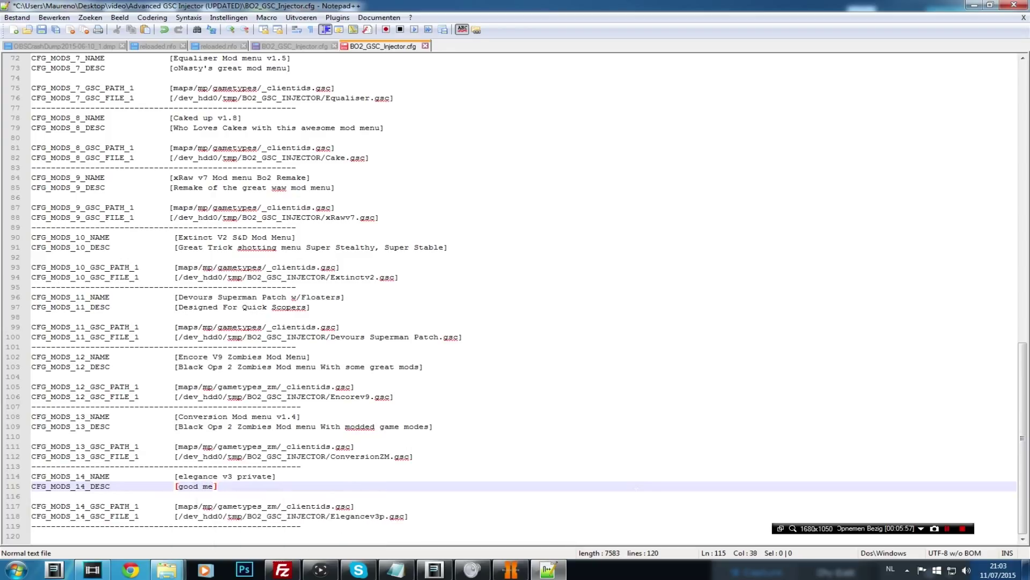
pyautogui.write('nu, no freeze')
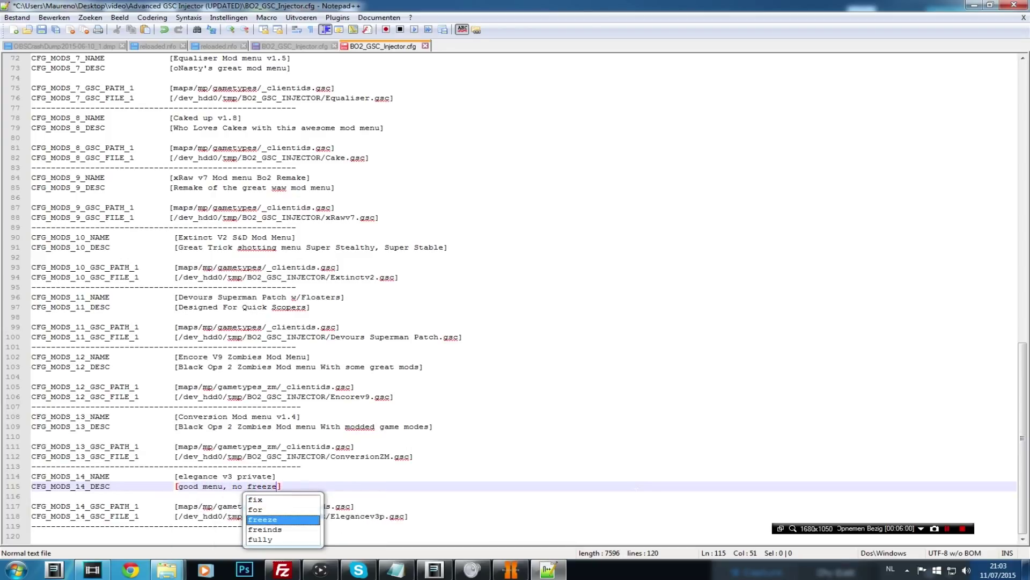
pyautogui.click(355, 387)
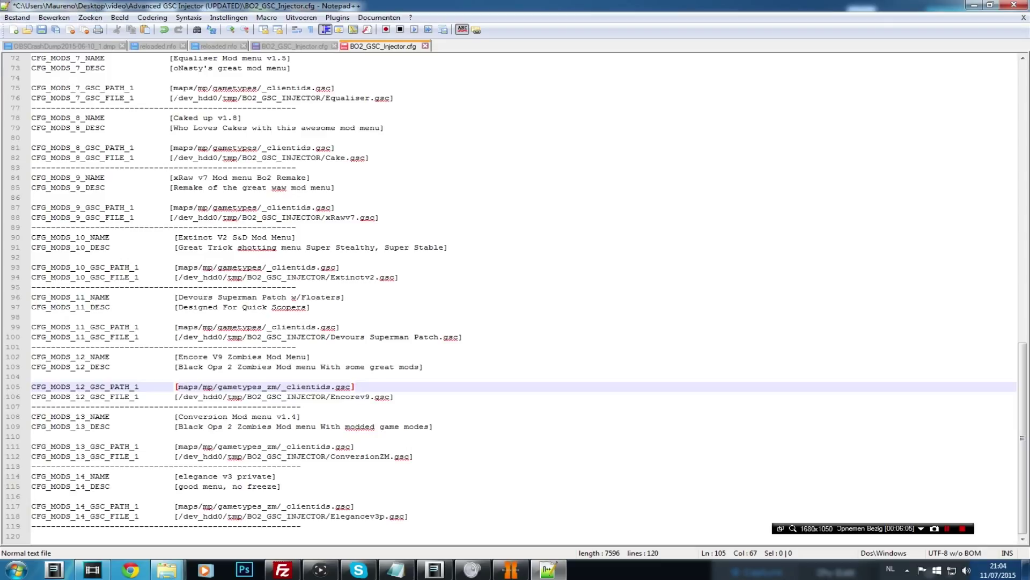
pyautogui.hotkey('ctrl', 's')
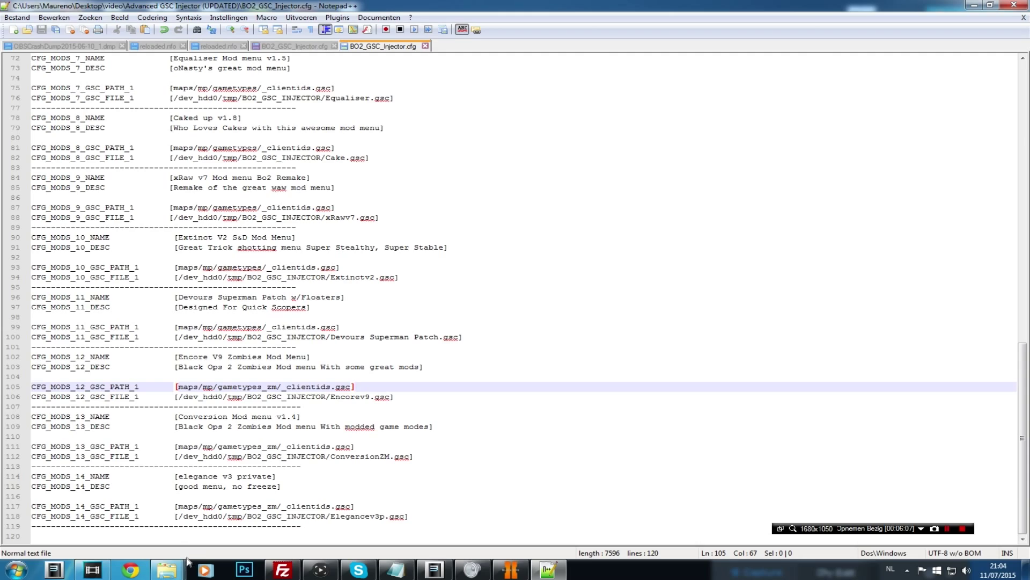
# - In the BO2_GSC_INJECTOR folder in Explorer, duplicate Elegance v3.gsc and rename the copy to Elegancev3p.gsc
pyautogui.moveTo(177, 566)
pyautogui.click(231, 502)
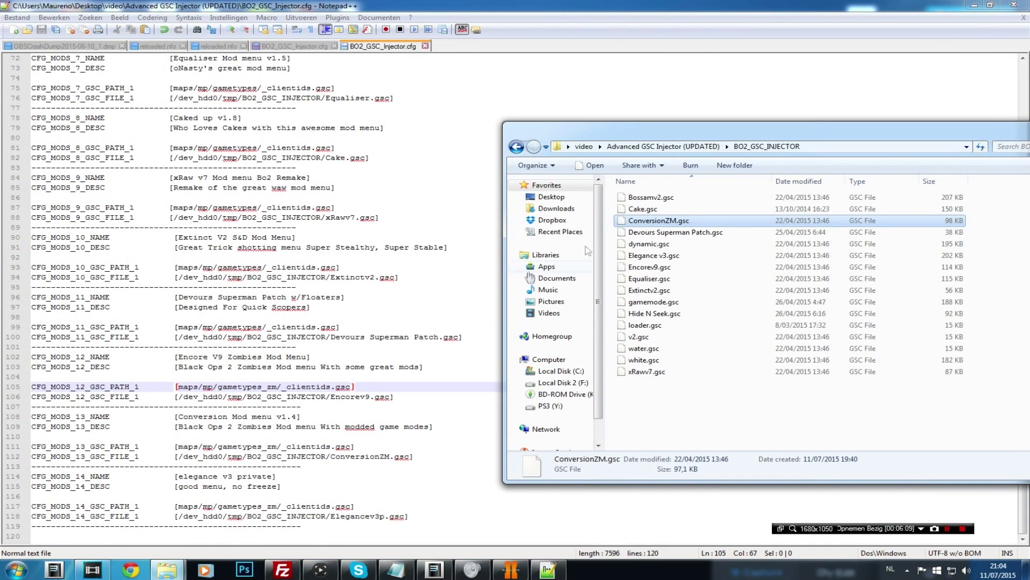
pyautogui.click(648, 257)
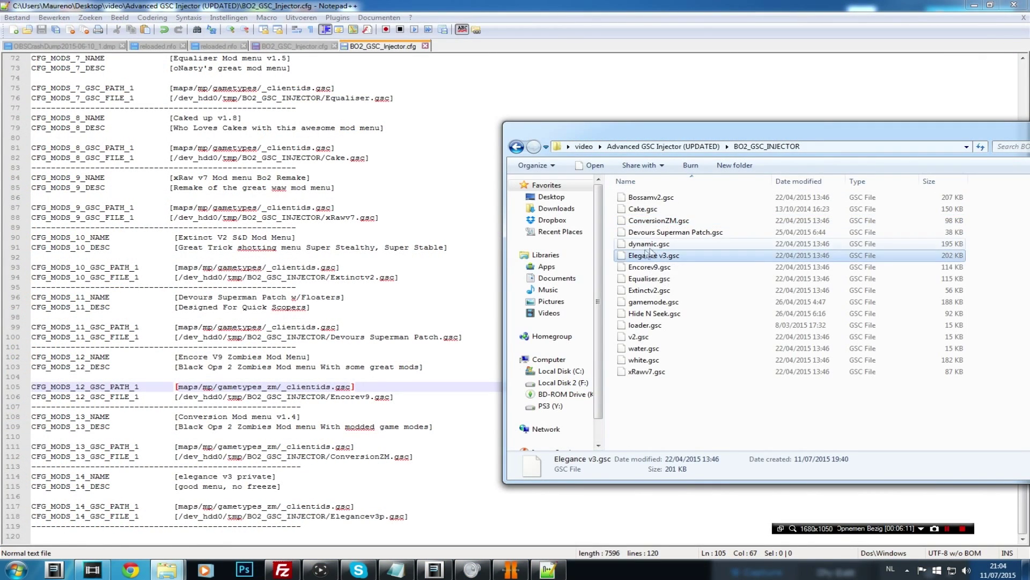
pyautogui.click(676, 422)
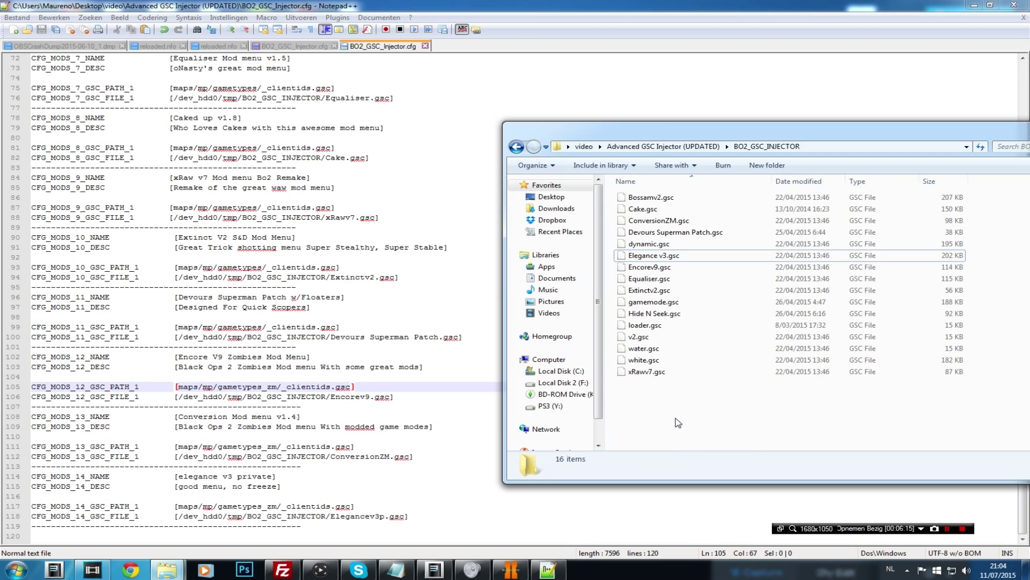
pyautogui.hotkey('ctrl', 'v')
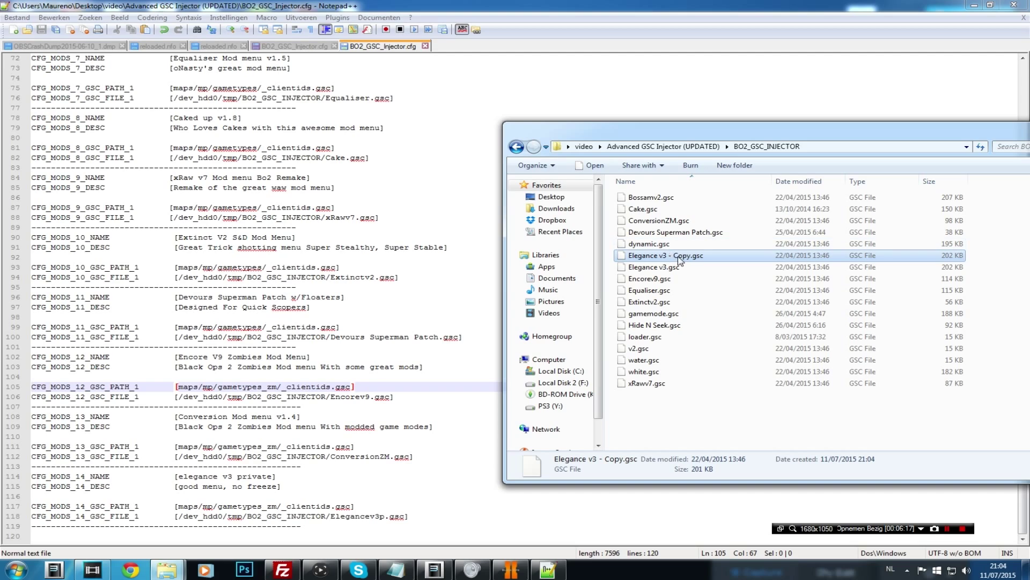
pyautogui.click(680, 257)
pyautogui.moveTo(692, 255); pyautogui.dragTo(667, 255)
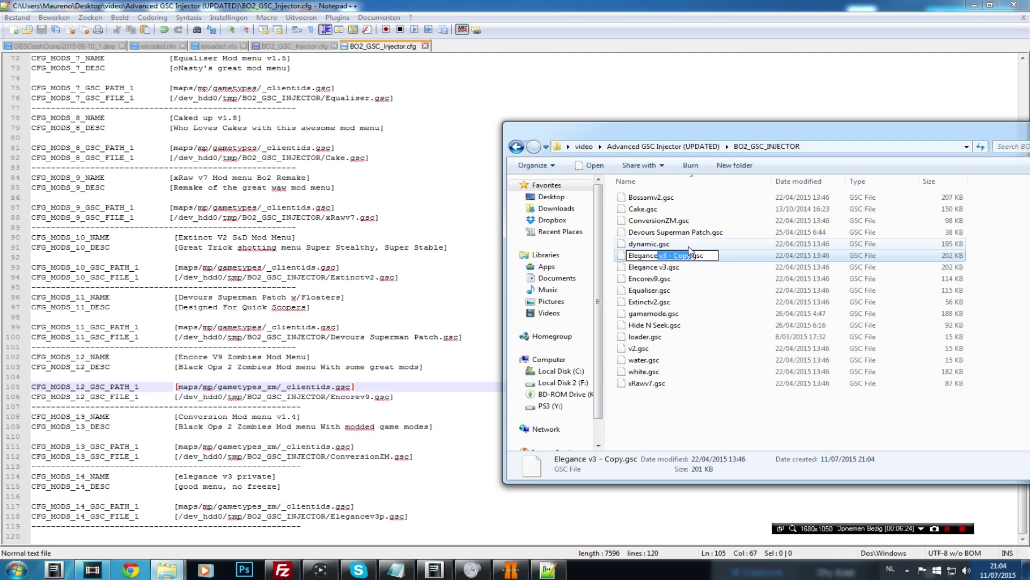
pyautogui.write('v3p')
pyautogui.press('Return')
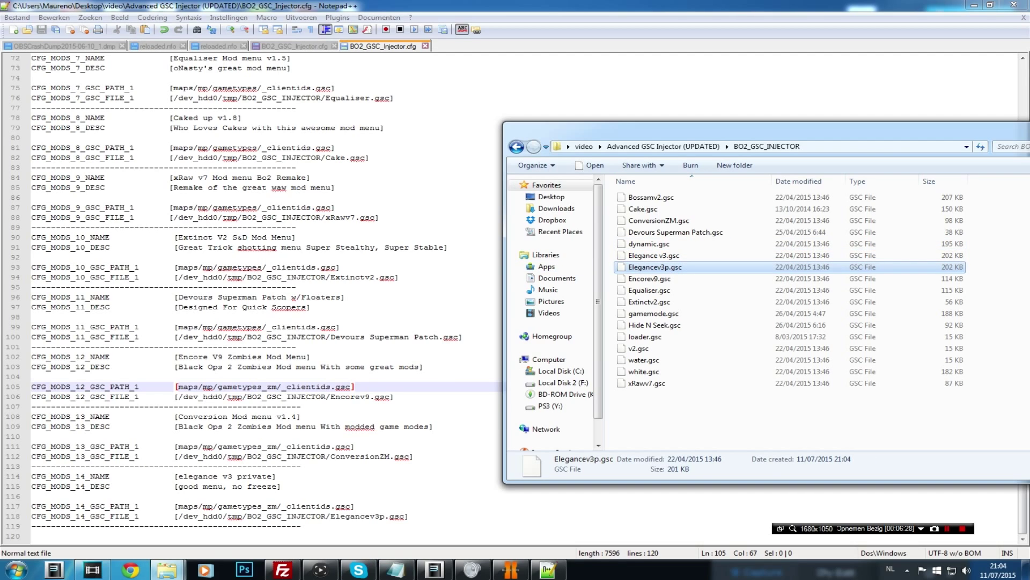
# - Close the BO2_GSC_INJECTOR folder window, save the config file and close Notepad++
pyautogui.moveTo(849, 134); pyautogui.dragTo(511, 119)
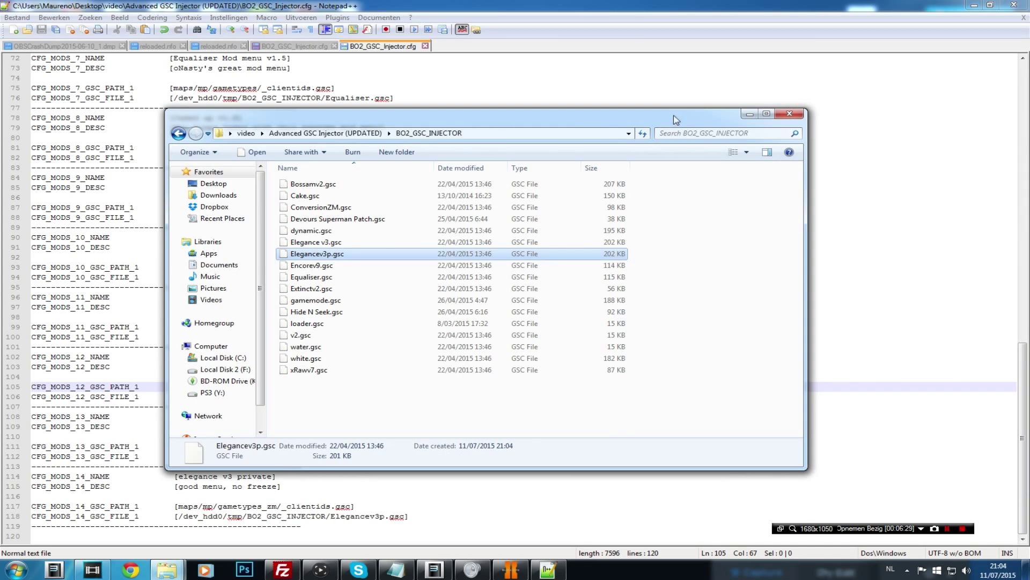
pyautogui.click(790, 114)
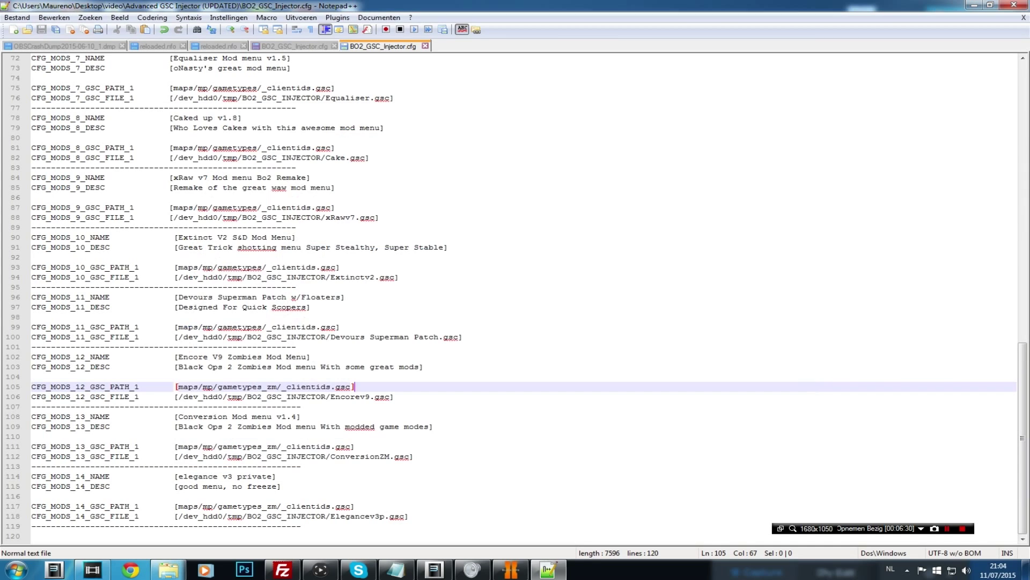
pyautogui.click(43, 29)
pyautogui.click(1012, 5)
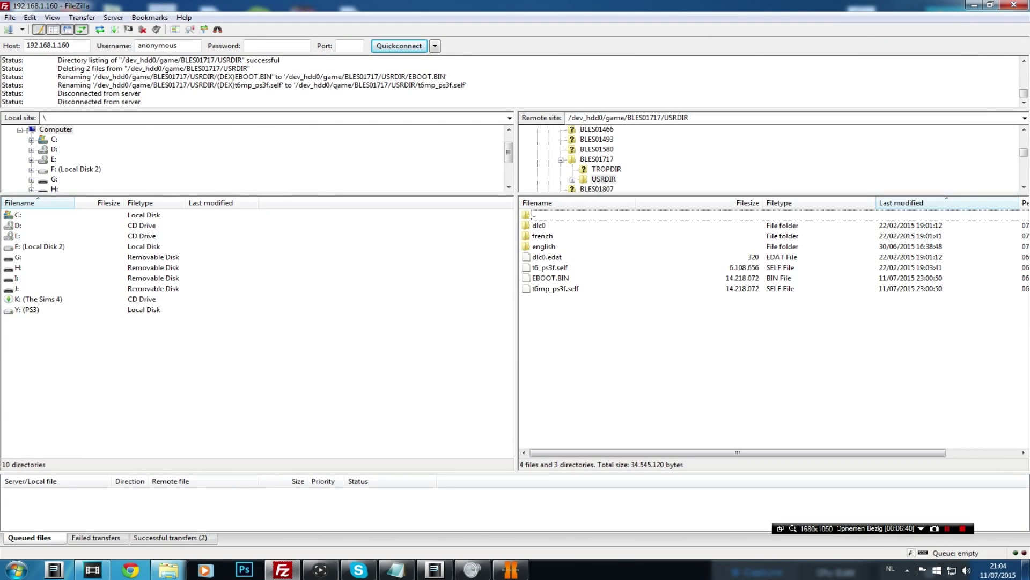
# - In Explorer, open the Advanced GSC Injector (UPDATED) folder and select the BO2_GSC_INJECTOR folder with the BO2_GSC_Injector .cfg and .sprx files
pyautogui.click(168, 570)
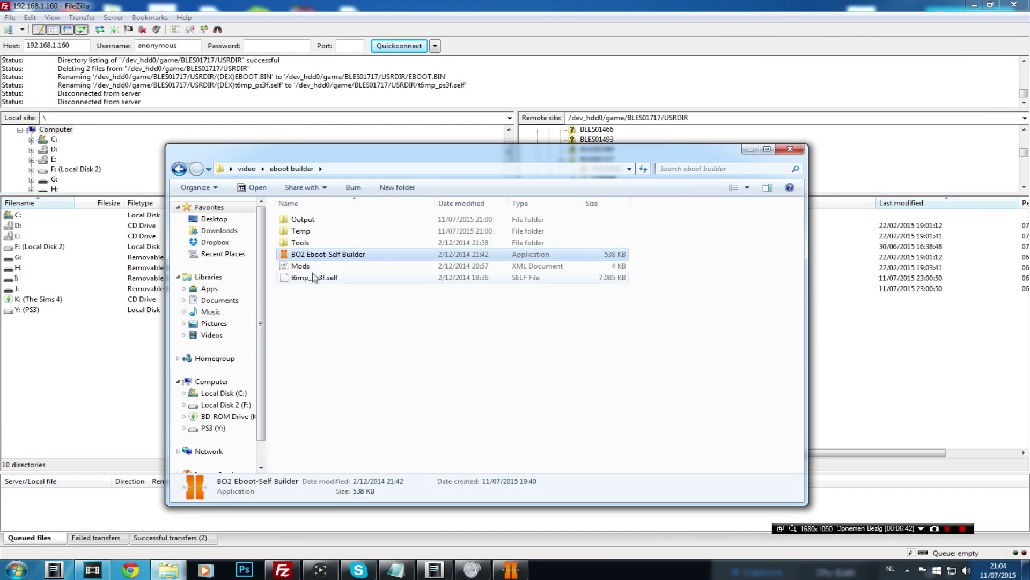
pyautogui.press('BackSpace')
pyautogui.doubleClick(314, 220)
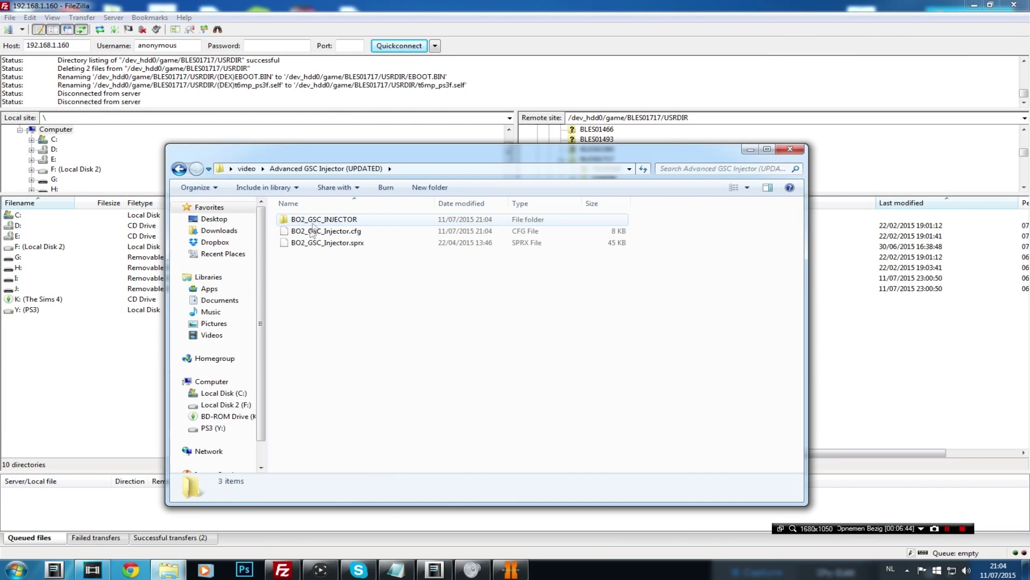
pyautogui.moveTo(331, 290); pyautogui.dragTo(314, 194)
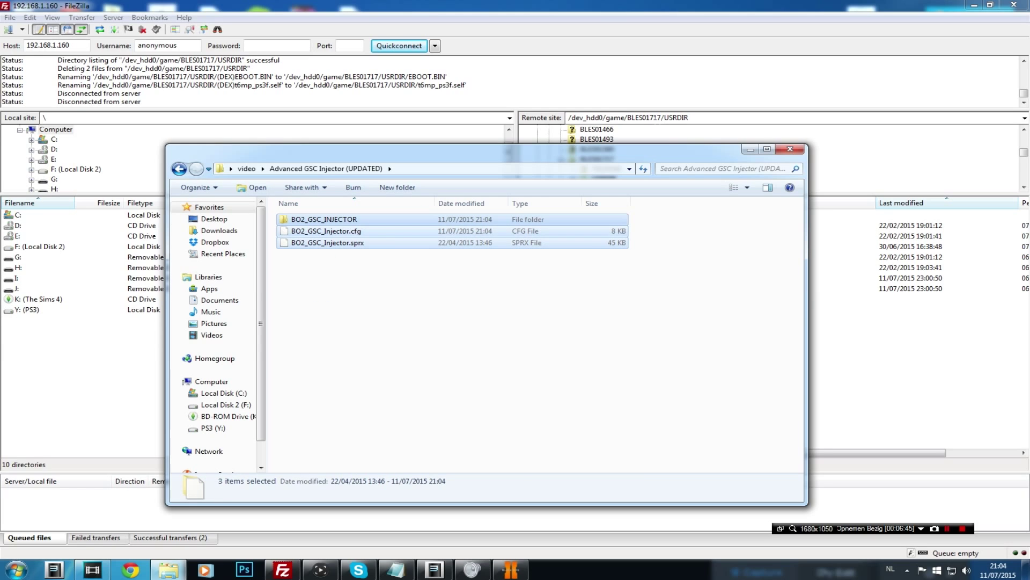
# - Change FileZilla's remote directory to /dev_hdd0/tmp
pyautogui.click(612, 117)
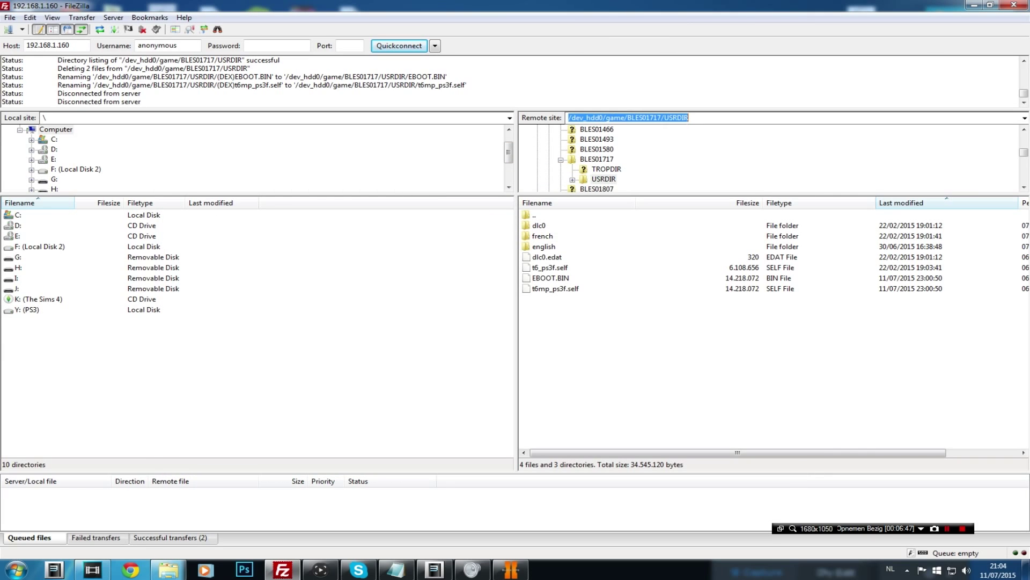
pyautogui.press('End')
pyautogui.hotkey('shift', 'Left')
pyautogui.hotkey('shift', 'Left')
pyautogui.hotkey('shift', 'Left')
pyautogui.hotkey('shift', 'Left')
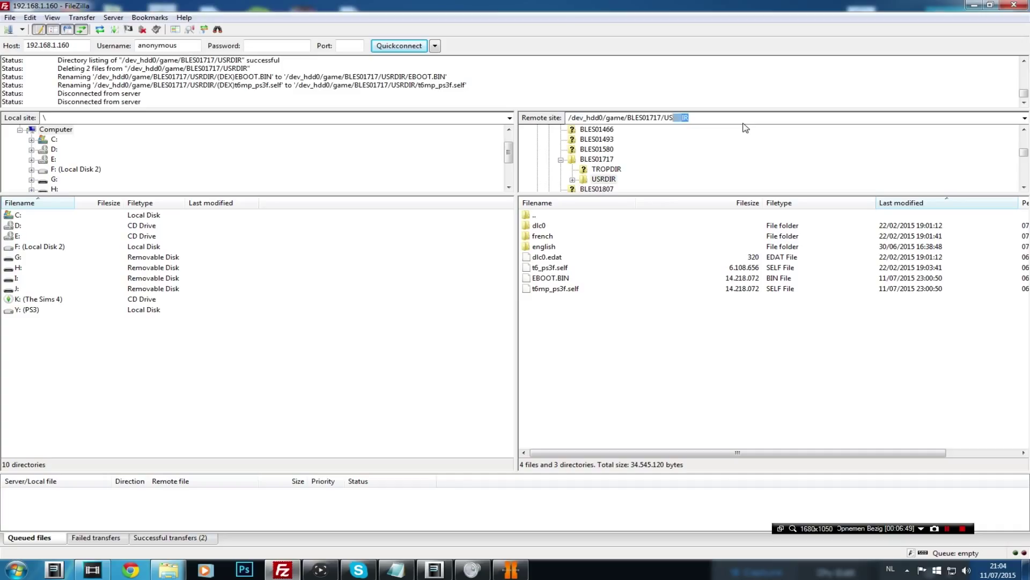
pyautogui.hotkey('shift', 'Left')
pyautogui.hotkey('shift', 'Left')
pyautogui.hotkey('shift', 'Left')
pyautogui.hotkey('shift', 'Left')
pyautogui.hotkey('shift', 'Left')
pyautogui.hotkey('shift', 'Left')
pyautogui.hotkey('shift', 'Left')
pyautogui.hotkey('shift', 'Left')
pyautogui.hotkey('shift', 'Left')
pyautogui.hotkey('shift', 'Left')
pyautogui.hotkey('shift', 'Left')
pyautogui.hotkey('shift', 'Left')
pyautogui.hotkey('shift', 'Left')
pyautogui.hotkey('shift', 'Left')
pyautogui.hotkey('shift', 'Left')
pyautogui.hotkey('shift', 'Left')
pyautogui.hotkey('shift', 'Left')
pyautogui.hotkey('shift', 'Left')
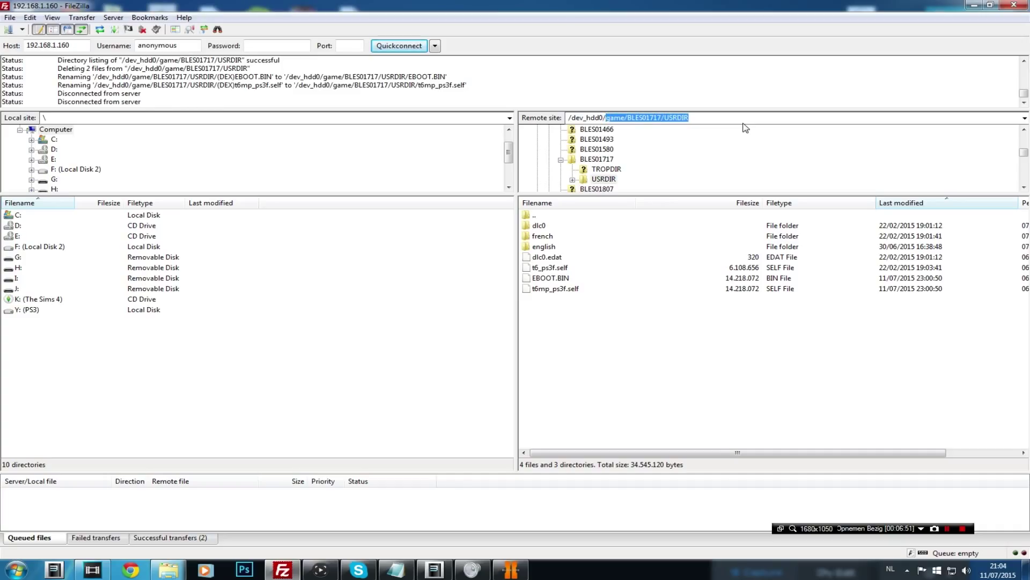
pyautogui.write('tmp')
pyautogui.press('Return')
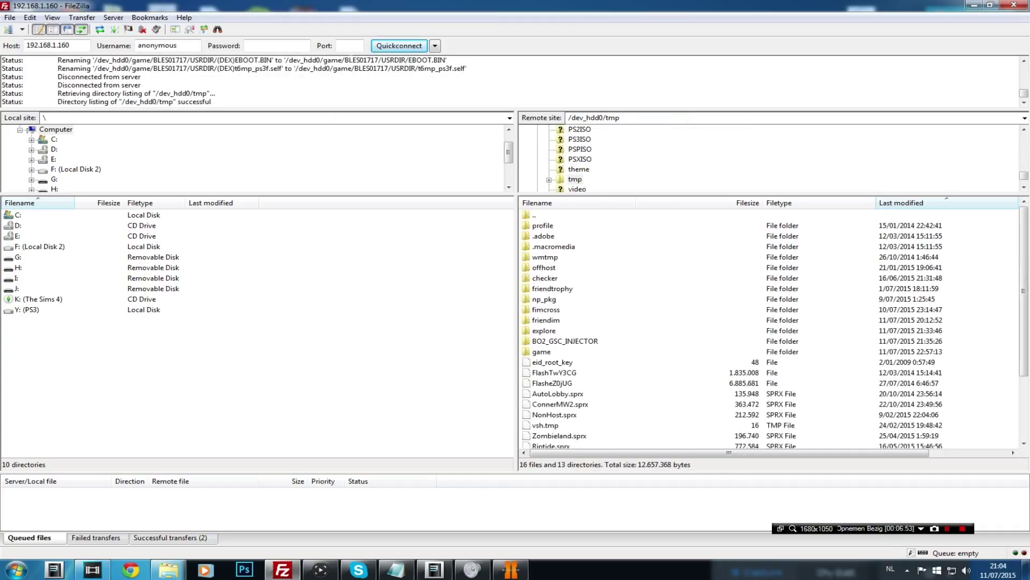
# - Upload the selected injector folder and files to /dev_hdd0/tmp, always overwriting target files that already exist
pyautogui.click(169, 570)
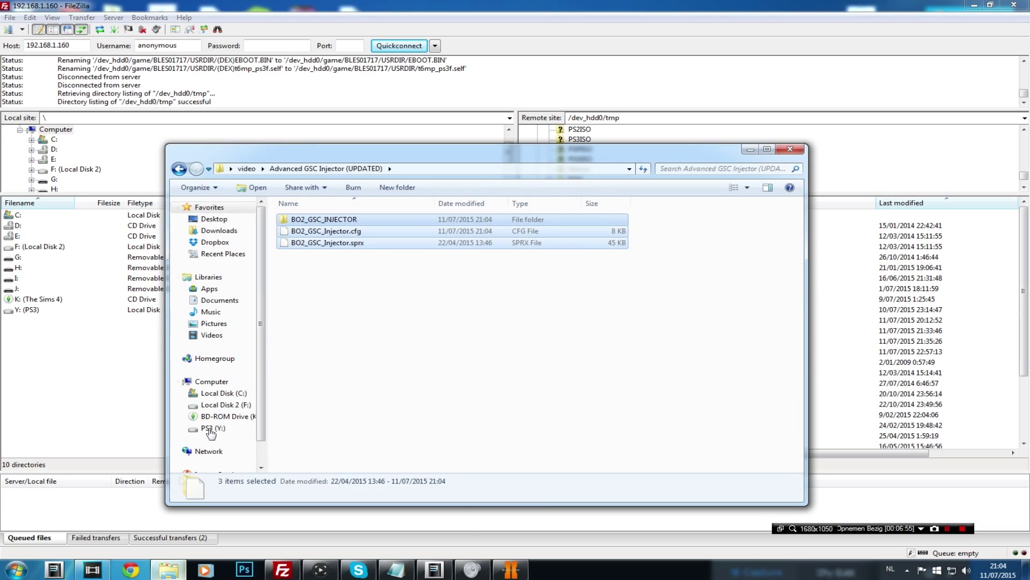
pyautogui.moveTo(325, 223); pyautogui.dragTo(961, 365)
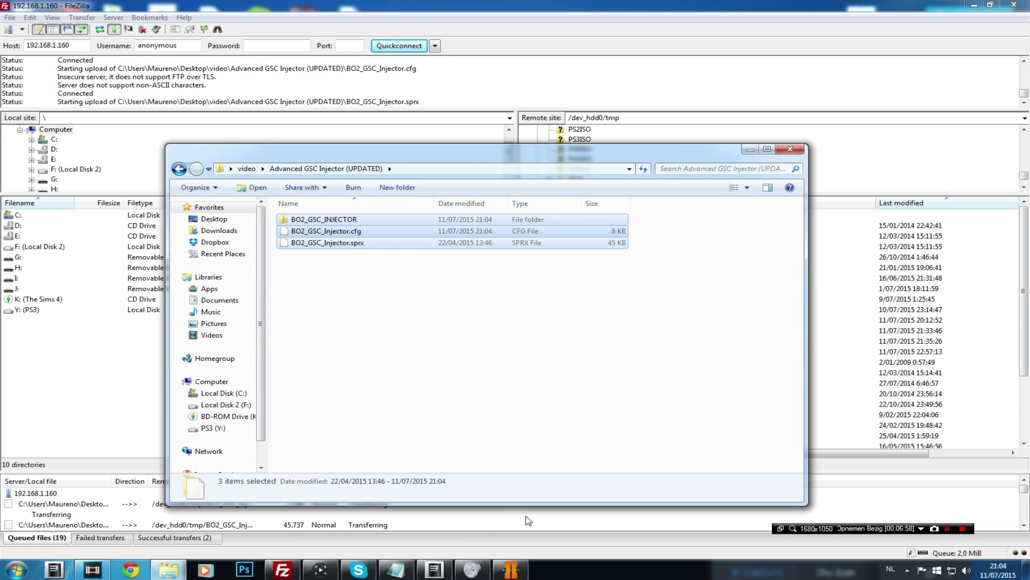
pyautogui.click(282, 570)
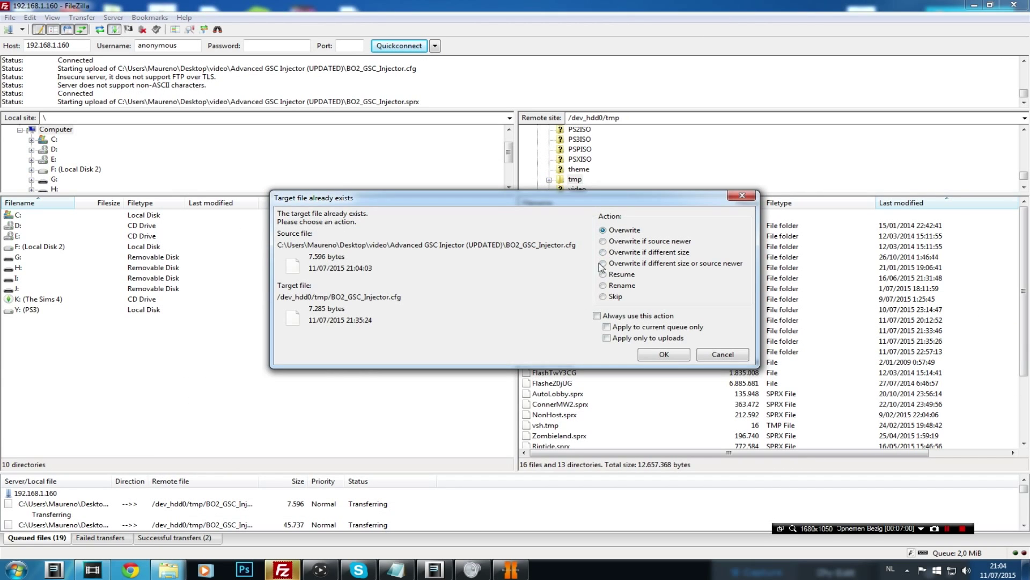
pyautogui.click(596, 315)
pyautogui.click(674, 357)
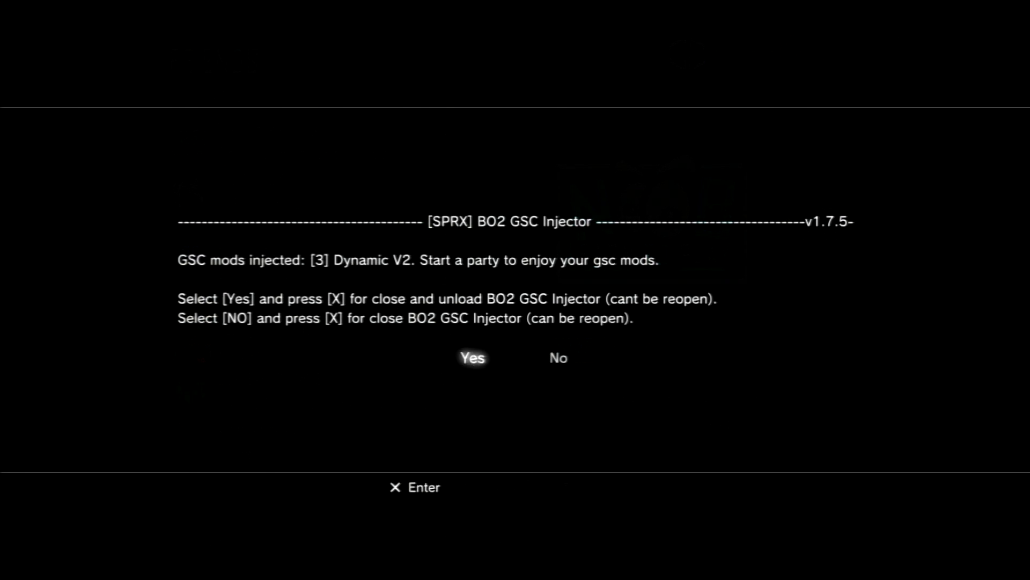
# - Close and unload the BO2 GSC Injector, and enter the Custom Games lobby
pyautogui.press('Return')
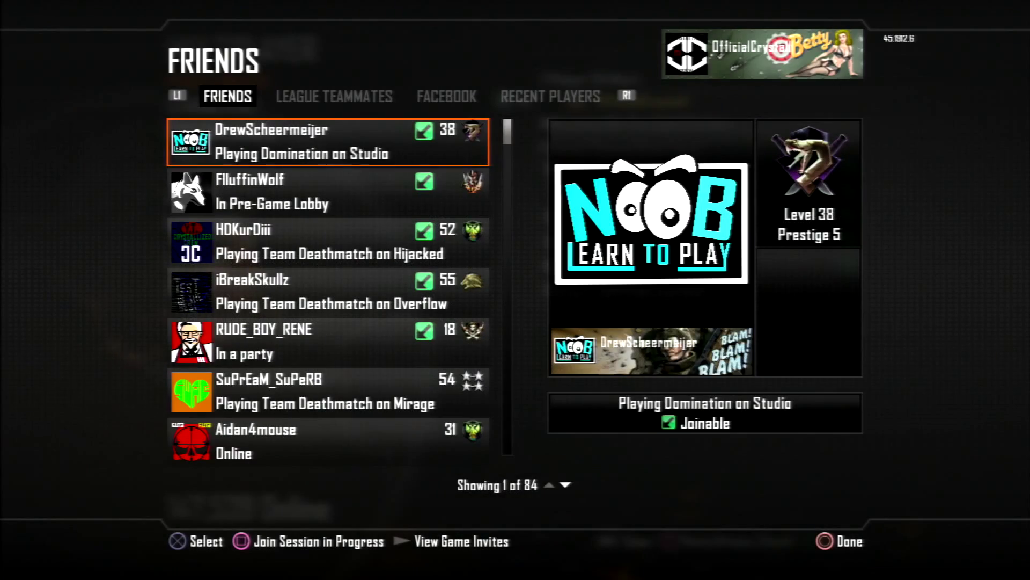
pyautogui.press('Escape')
pyautogui.press('Down')
pyautogui.press('Down')
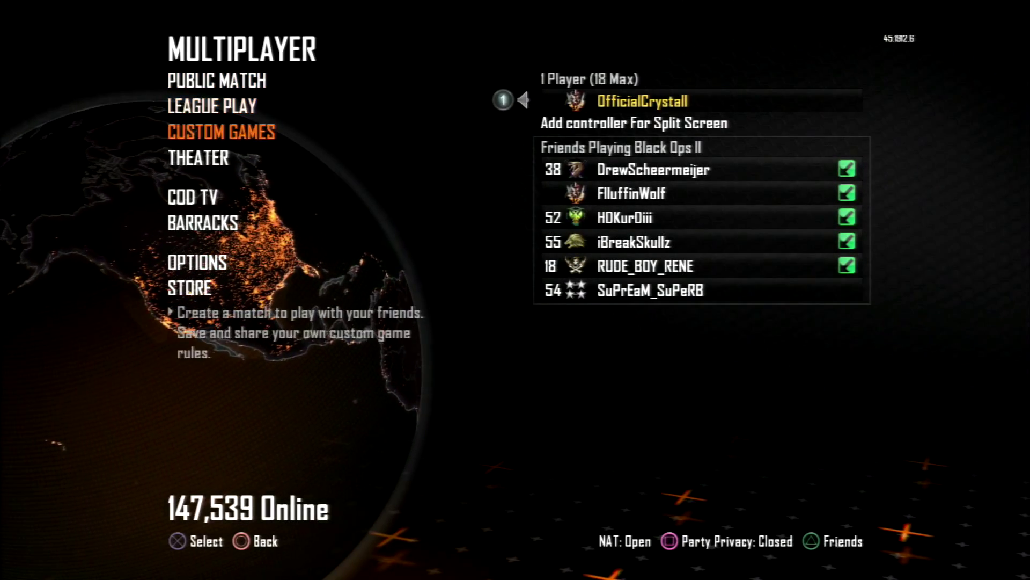
pyautogui.press('Return')
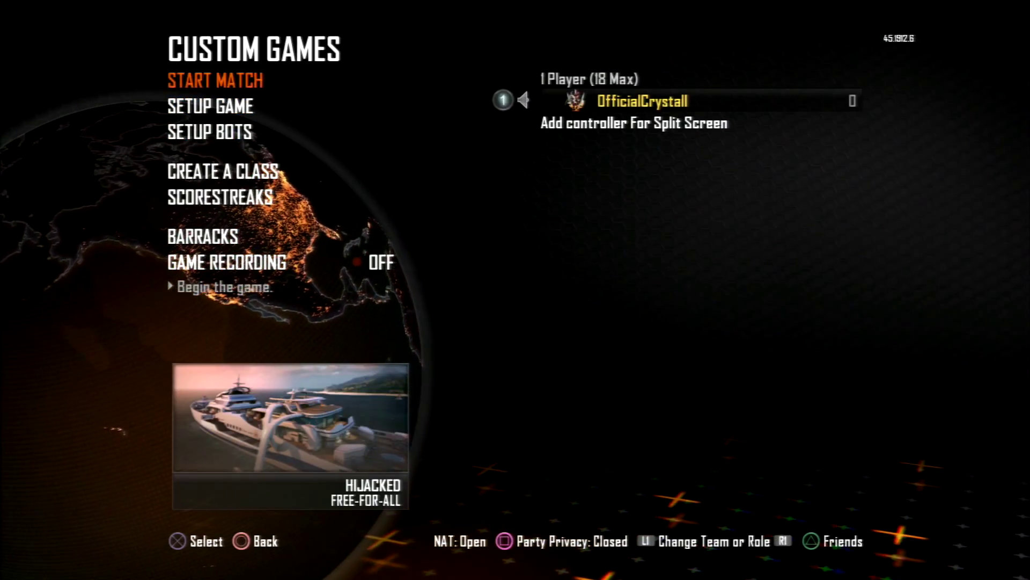
# - Start the Free-for-All match on Hijacked and spawn with the custom class carrying the AN-94 and Tri-Bolt Crossbow
pyautogui.press('Return')
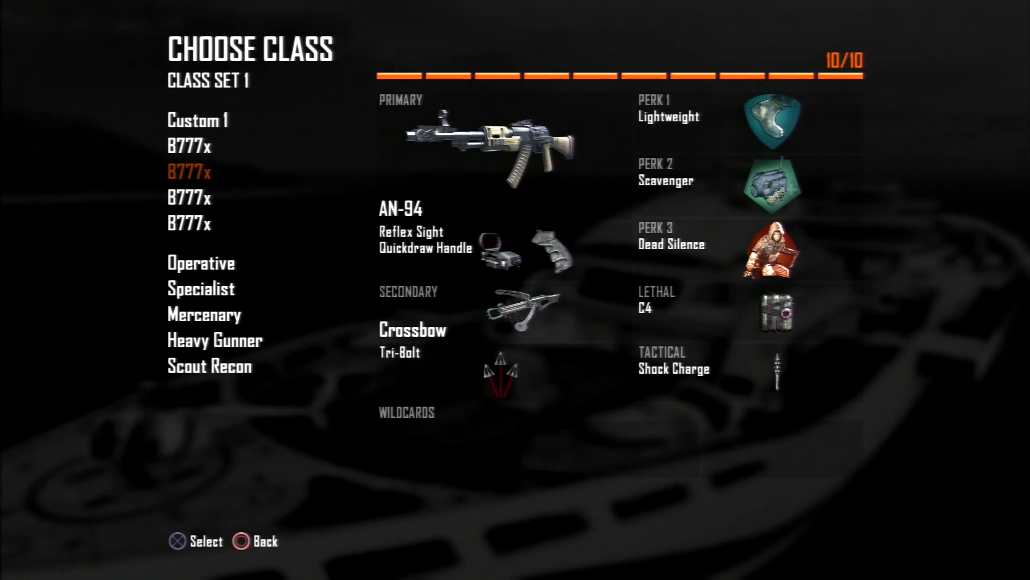
pyautogui.press('Return')
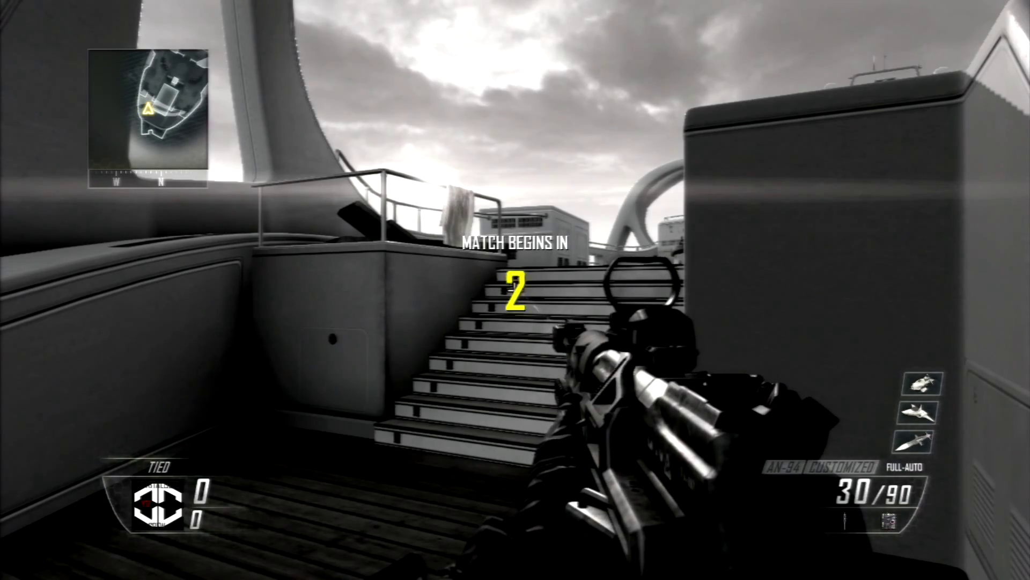
pyautogui.press('Tab')
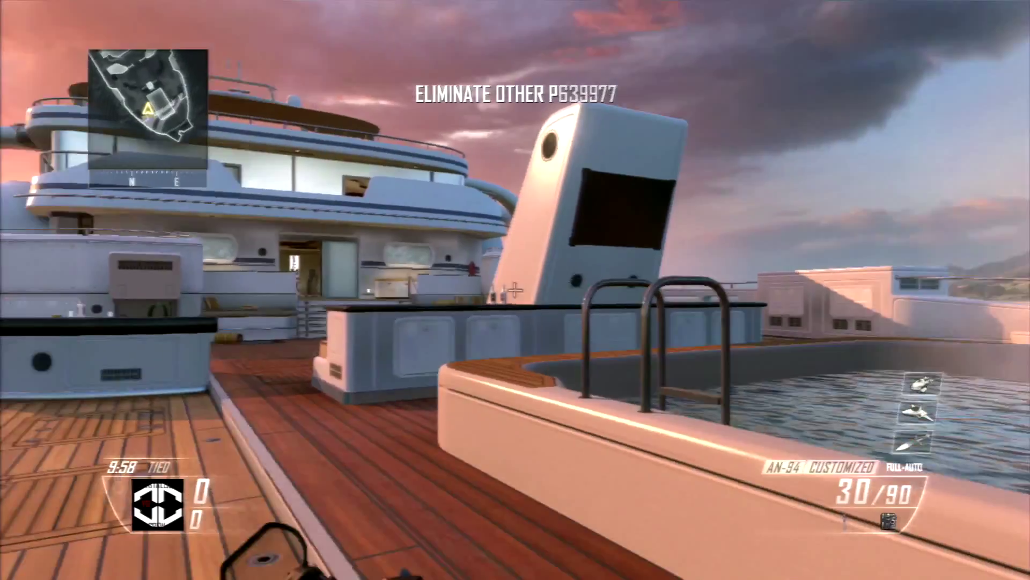
# - Bring up the injected Dynamic v2 mod menu in the match and enter its Modifications submenu
pyautogui.click(515, 290)
pyautogui.press('Up')
pyautogui.press('Escape')
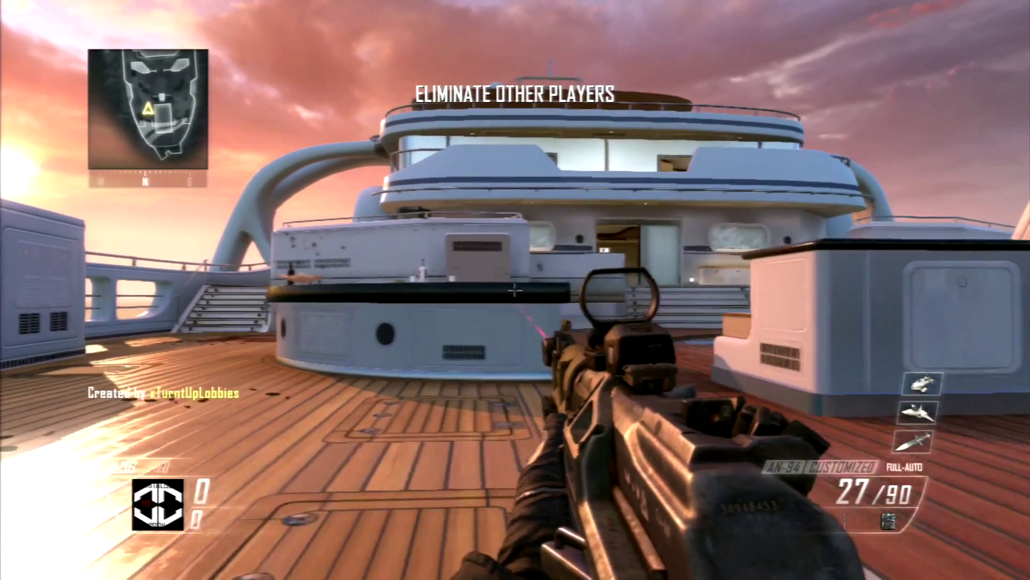
pyautogui.press('Up')
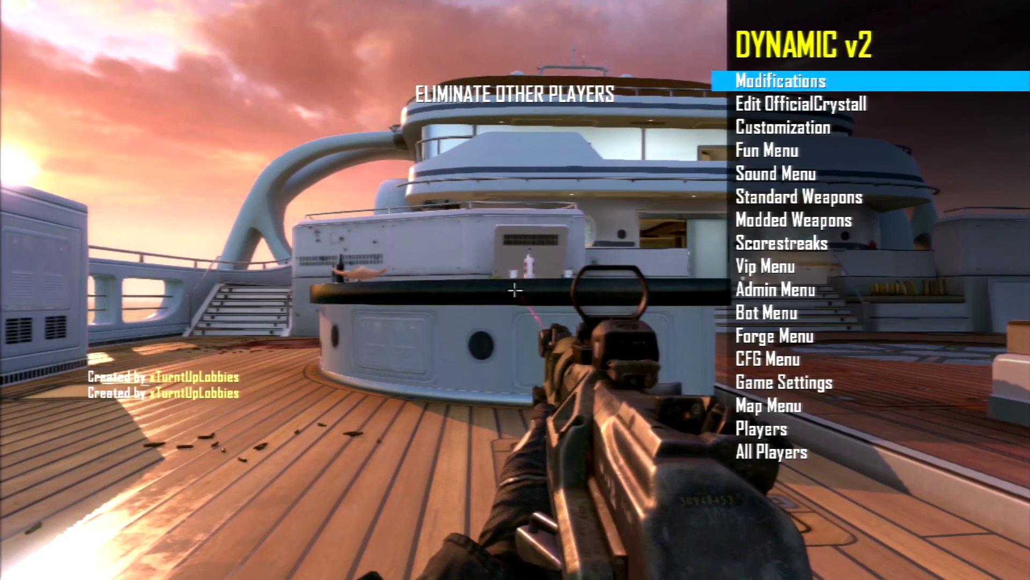
pyautogui.press('Down')
pyautogui.press('Up')
pyautogui.press('Return')
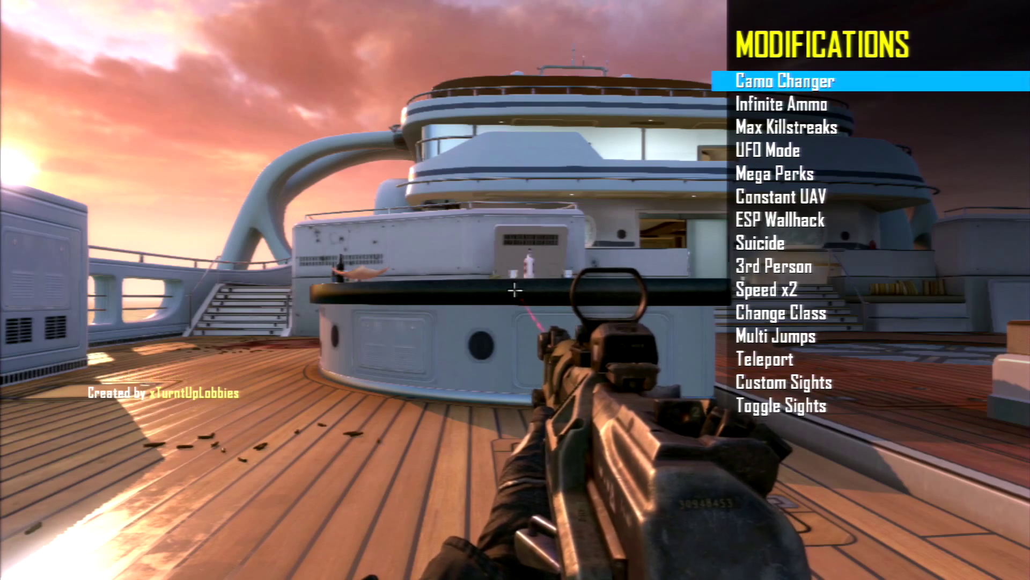
# - Look through the options of the Modifications submenu, from Camo Changer to Toggle Sights, and close the mod menu
pyautogui.press('Down')
pyautogui.press('Down')
pyautogui.press('Down')
pyautogui.press('Down')
pyautogui.press('Down')
pyautogui.press('Down')
pyautogui.press('Down')
pyautogui.press('Down')
pyautogui.press('Down')
pyautogui.press('Down')
pyautogui.press('Down')
pyautogui.press('Down')
pyautogui.press('Down')
pyautogui.press('Down')
pyautogui.press('Down')
pyautogui.press('Down')
pyautogui.press('Escape')
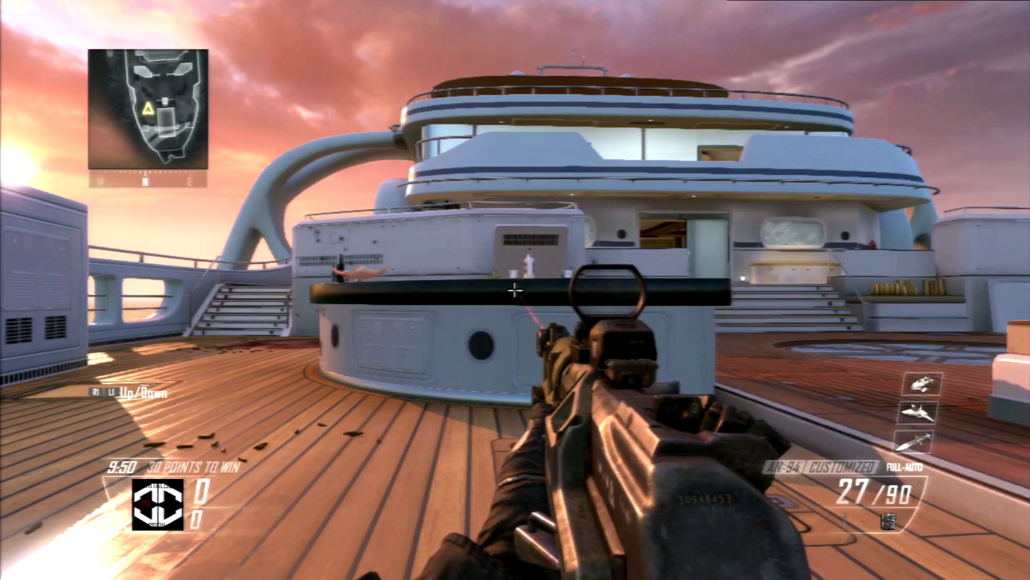
# - Reopen the Modifications submenu and review its options from Max Killstreaks down through Teleport and back to Speed x2
pyautogui.press('Return')
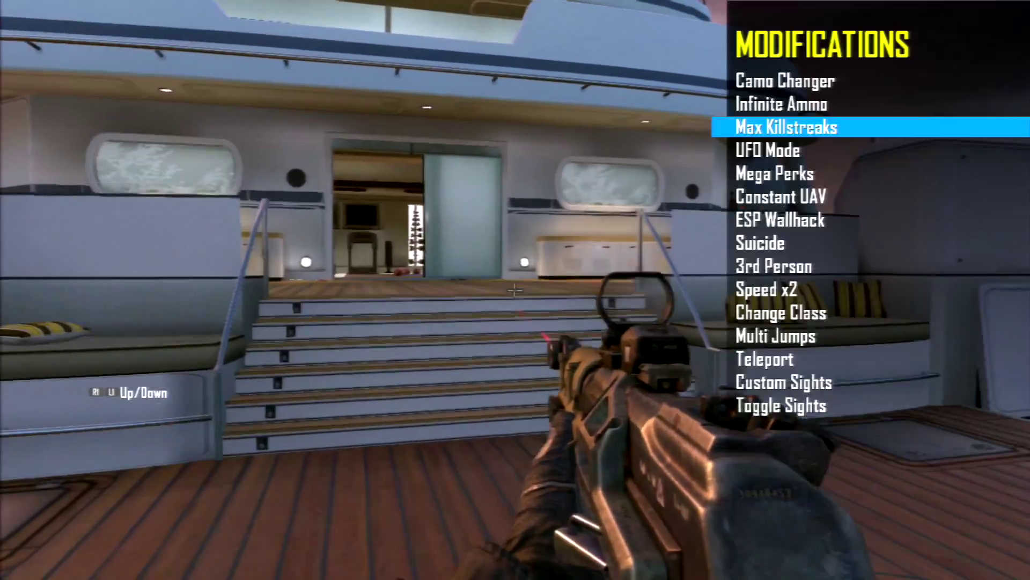
pyautogui.press('Down')
pyautogui.press('Down')
pyautogui.press('Down')
pyautogui.press('Down')
pyautogui.press('Down')
pyautogui.press('Down')
pyautogui.press('Down')
pyautogui.press('Down')
pyautogui.press('Down')
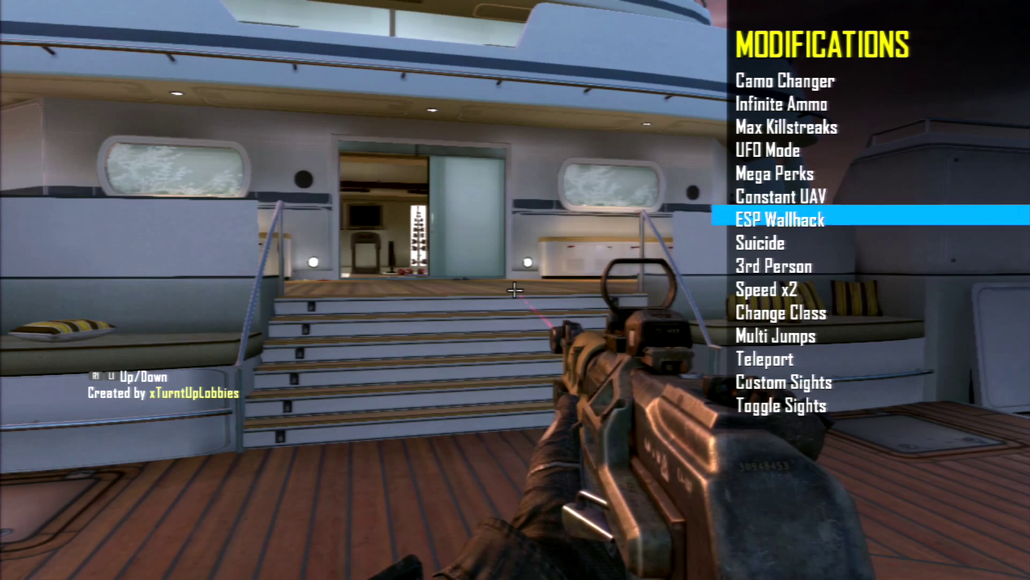
pyautogui.press('Down')
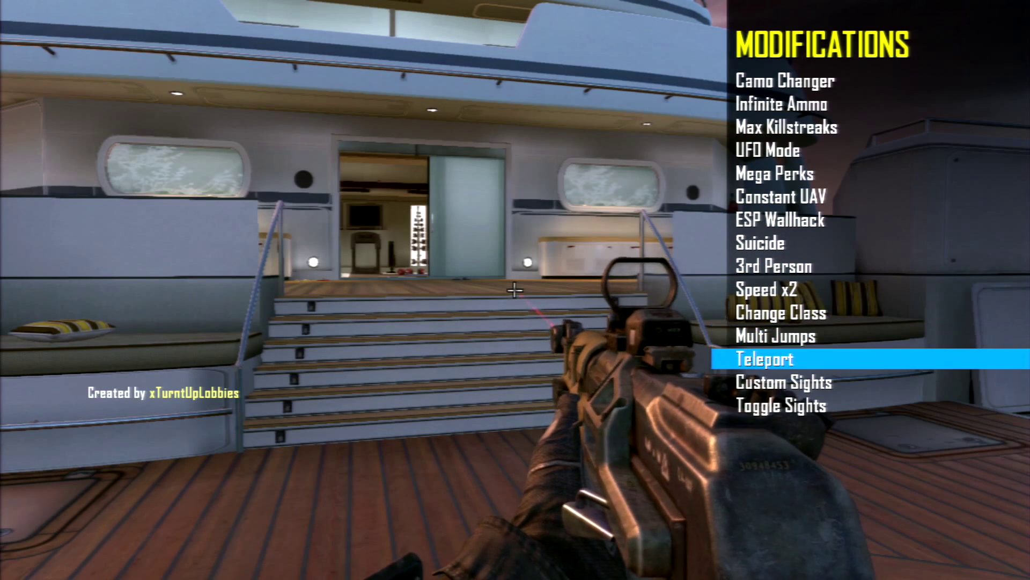
pyautogui.press('Down')
pyautogui.press('Up')
pyautogui.press('Up')
pyautogui.press('Up')
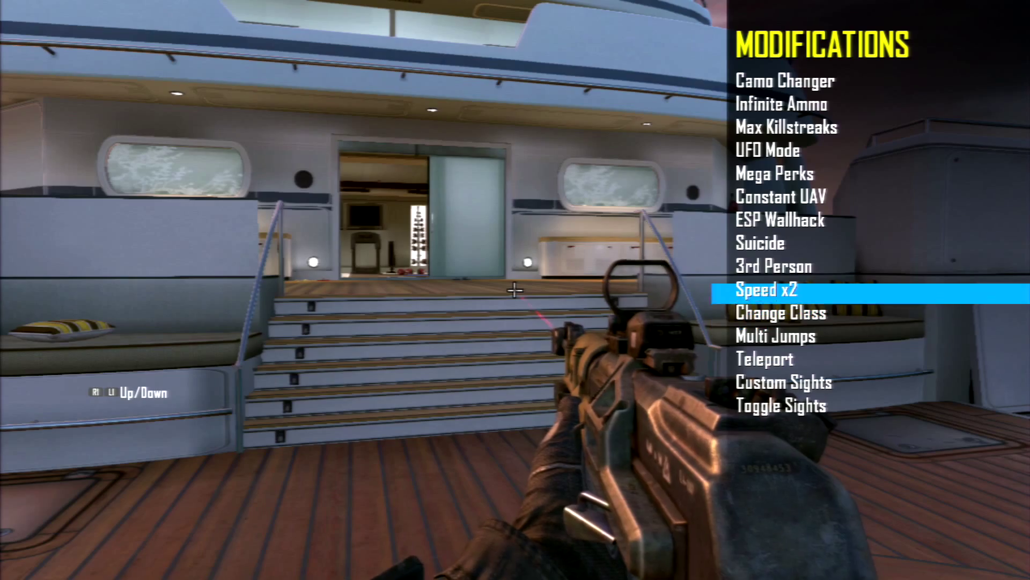
# - Run the Suicide modification on the player's own character
pyautogui.press('Up')
pyautogui.press('Up')
pyautogui.press('Return')
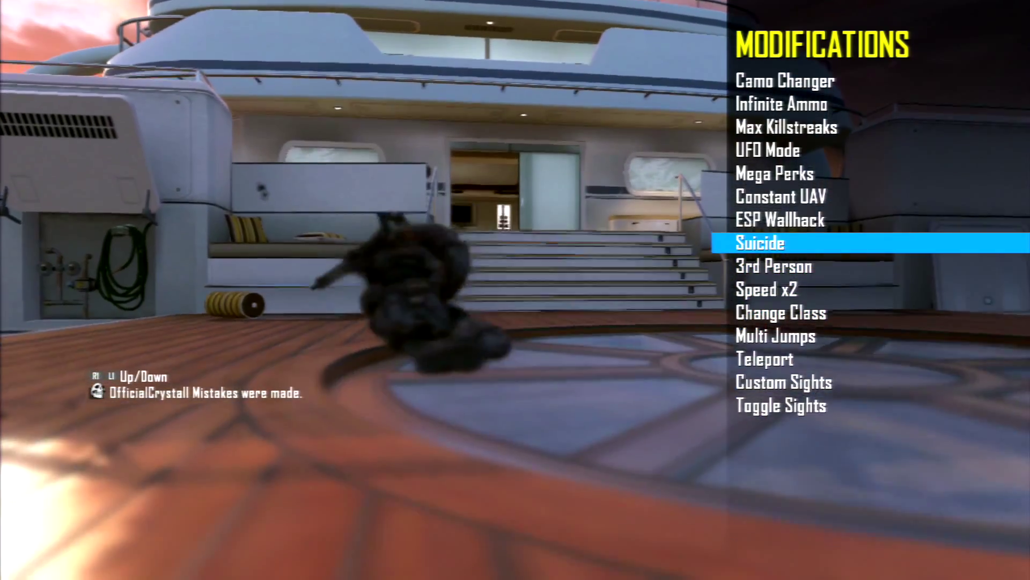
# - Apply the Max Killstreaks modification, close the mod menu and call in the Escort Drone
pyautogui.press('Up')
pyautogui.press('Up')
pyautogui.press('Up')
pyautogui.press('Up')
pyautogui.press('Down')
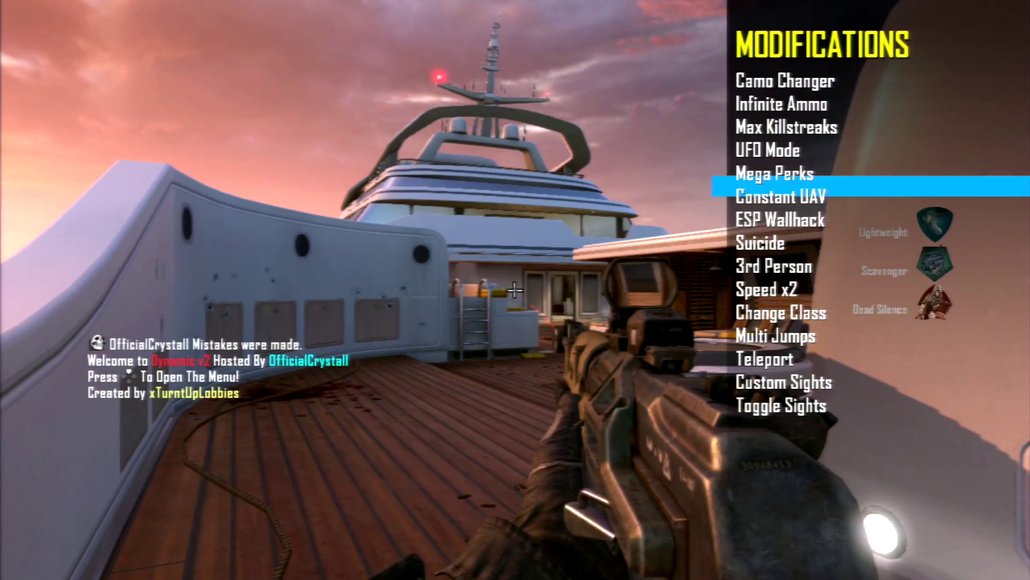
pyautogui.press('Up')
pyautogui.press('Up')
pyautogui.press('Up')
pyautogui.press('Return')
pyautogui.press('Escape')
pyautogui.press('Right')
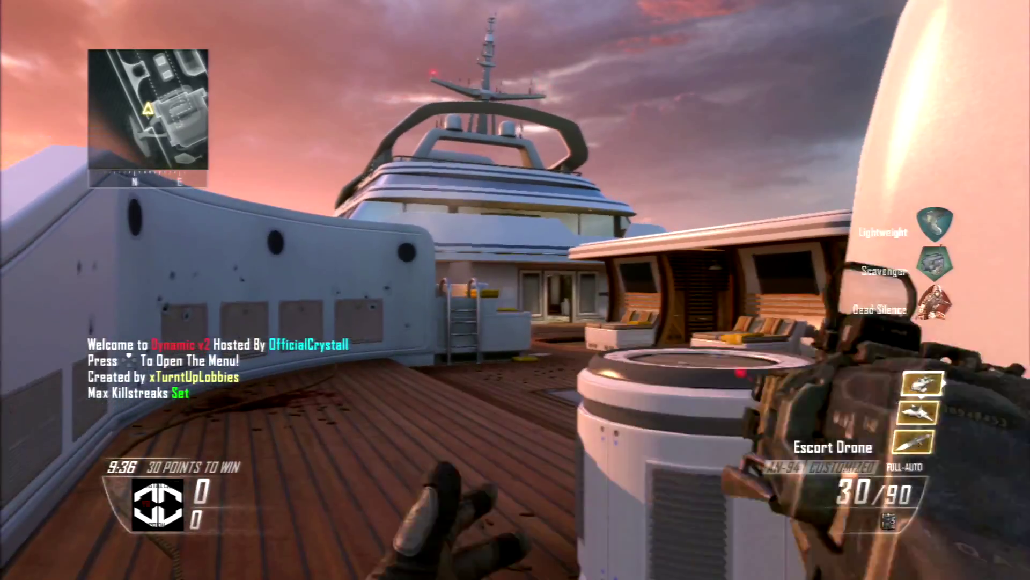
pyautogui.press('Left')
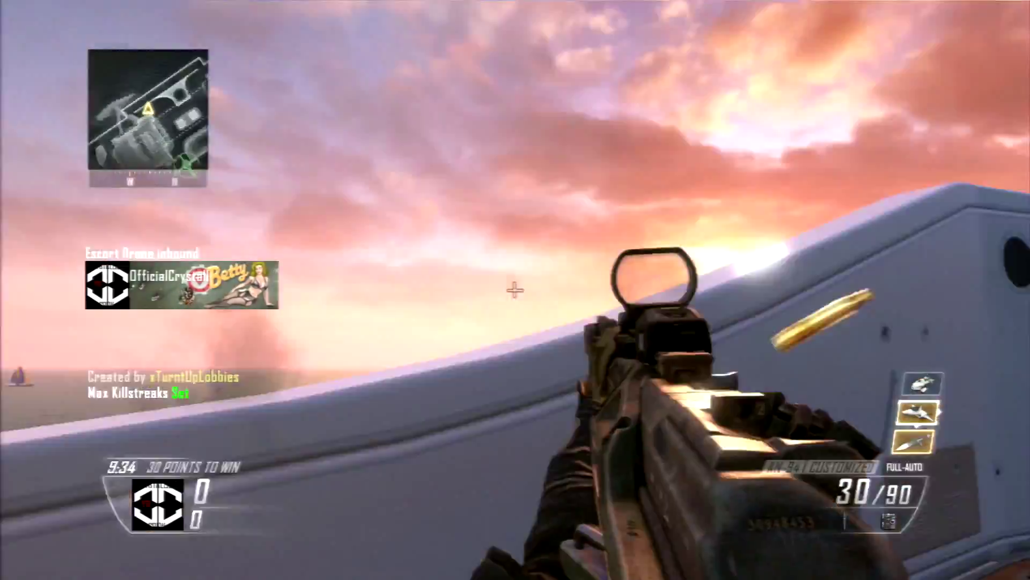